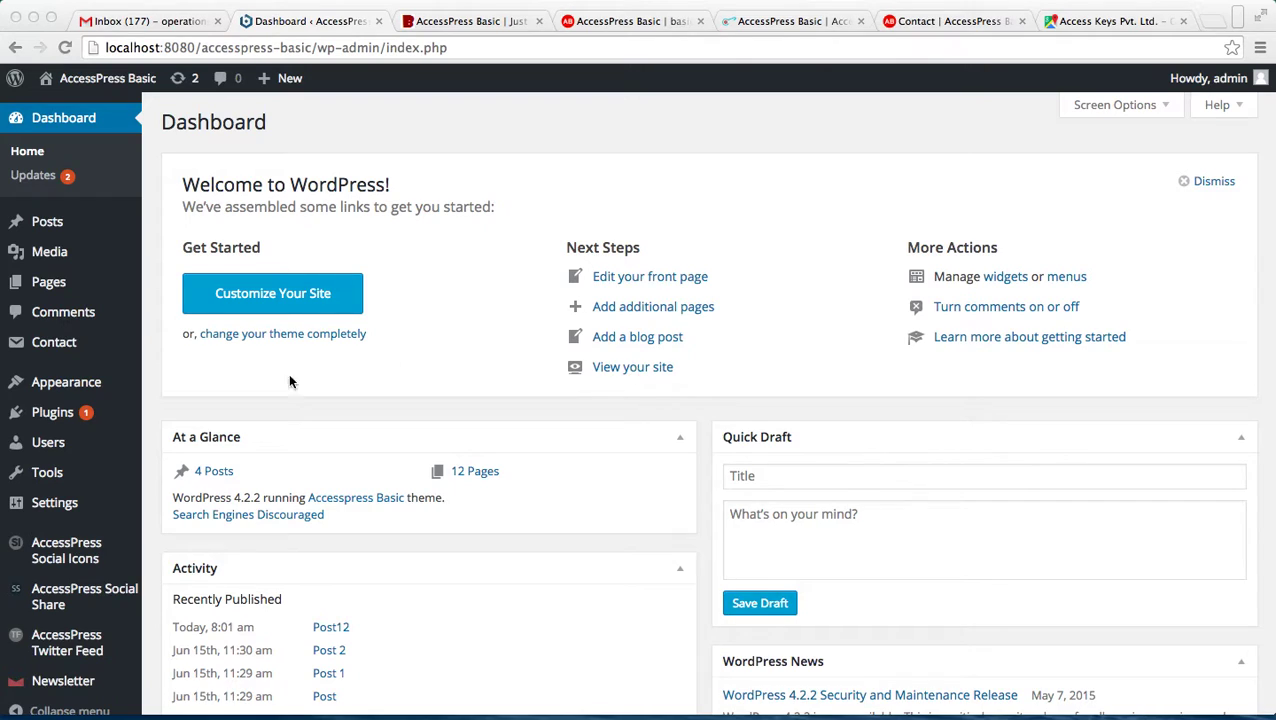
Step: Open AccessPress Basic Theme Options on Design Settings and review the site and sidebar layout choices
mouse_move(84, 390)
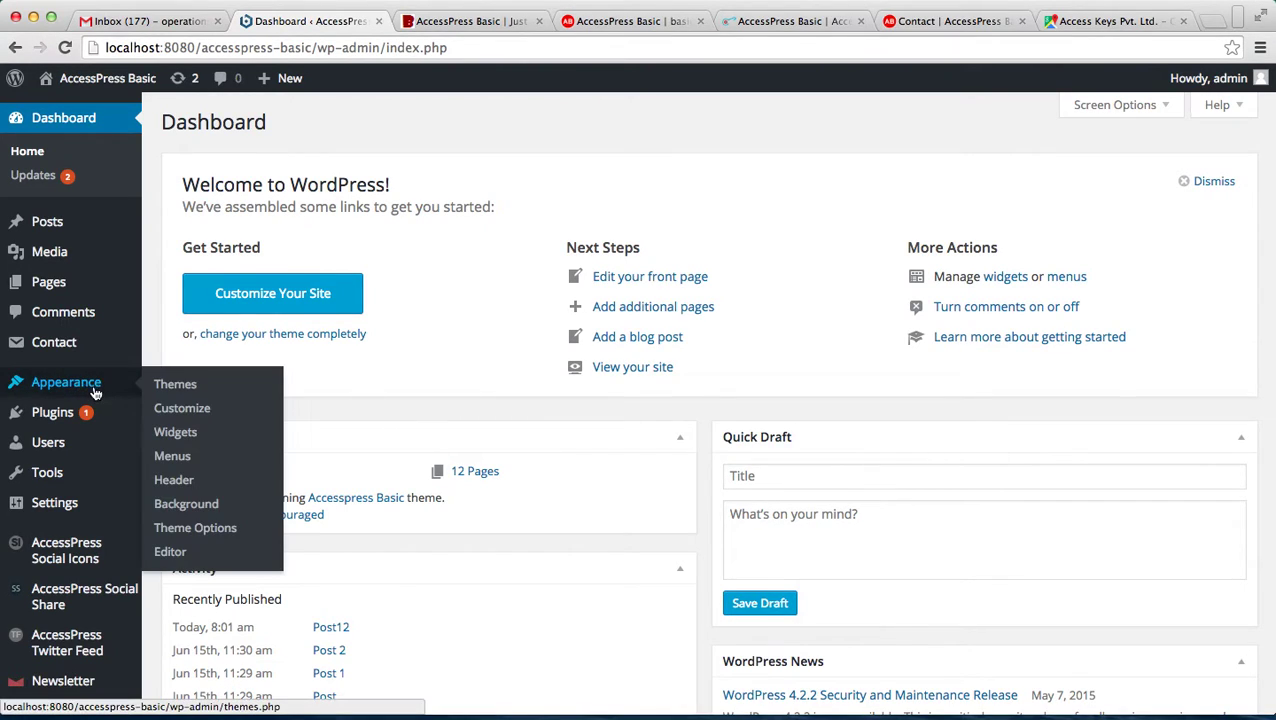
left_click(201, 528)
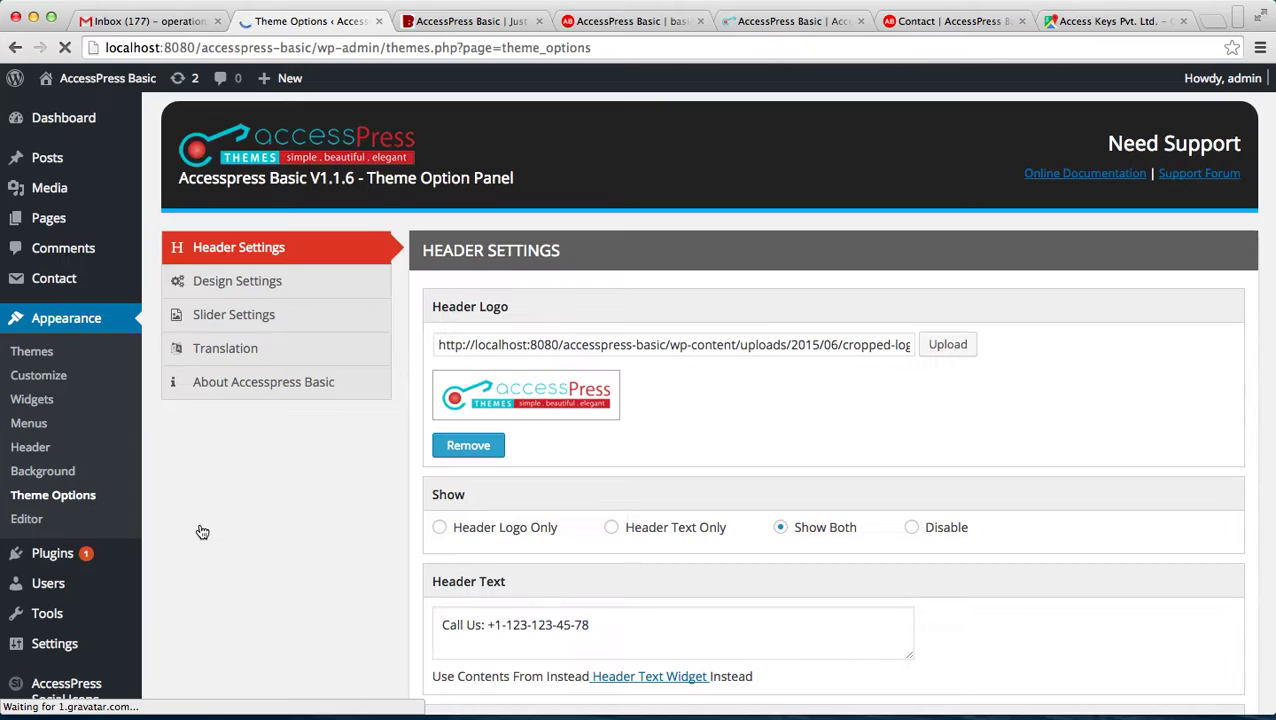
left_click(243, 283)
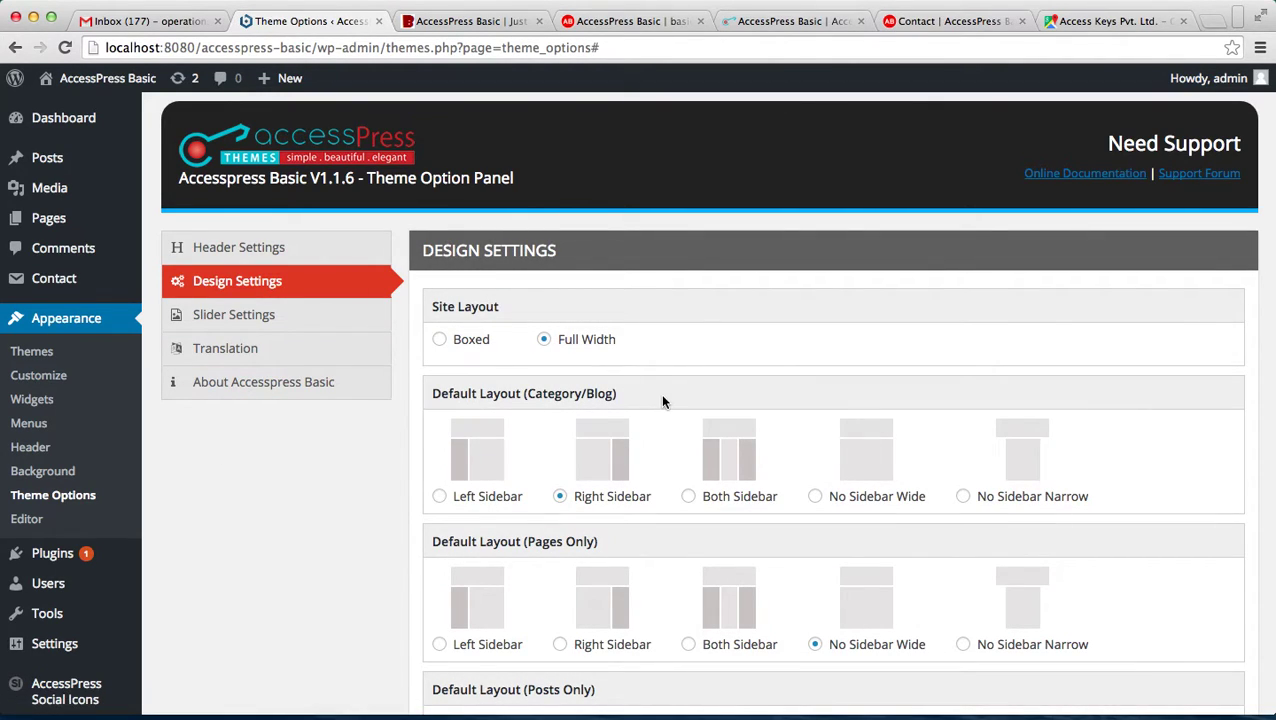
scroll(662, 398, "down", 3)
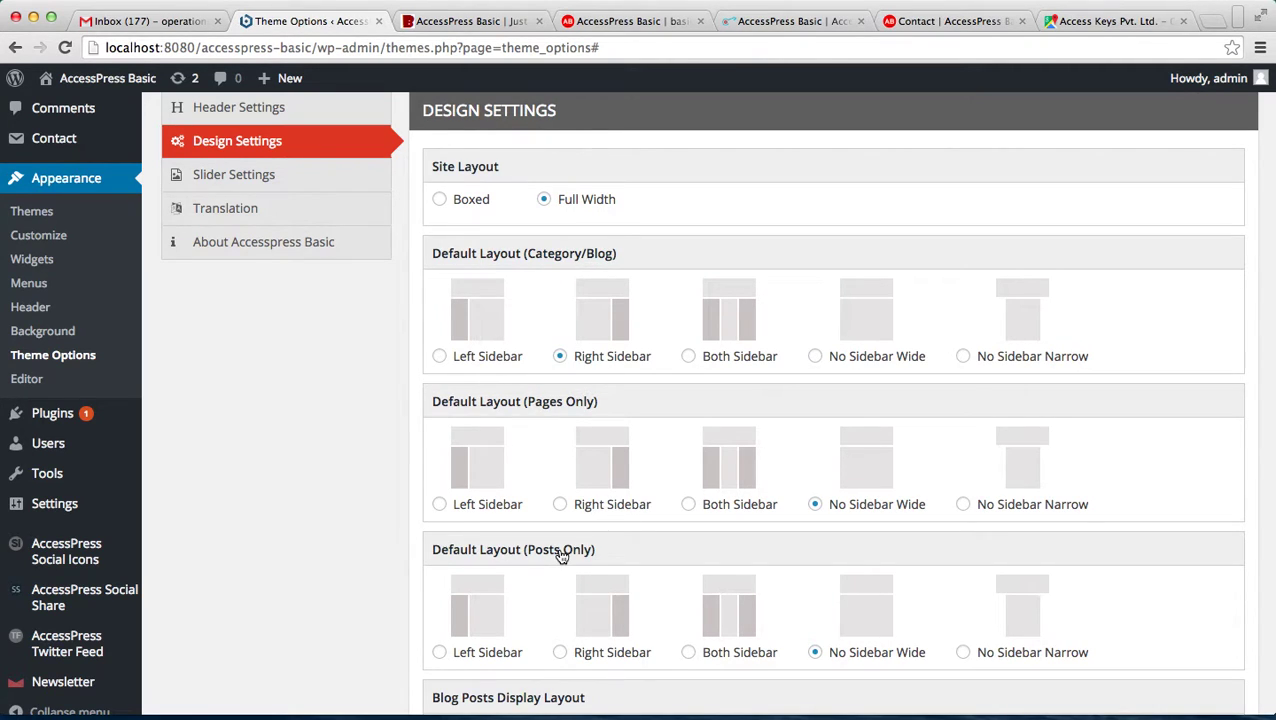
scroll(560, 550, "down", 1)
scroll(560, 550, "up", 4)
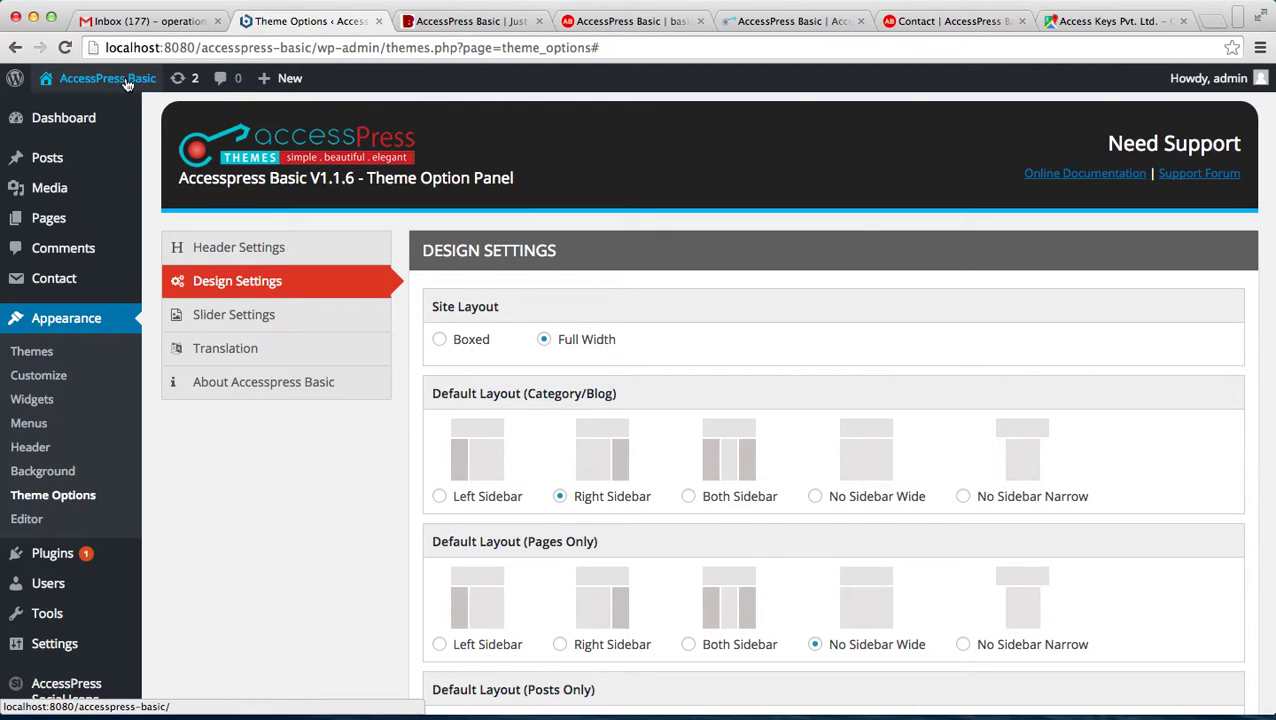
Step: Open the live site's front page in a new tab, close the old site tab, and browse it
mouse_move(100, 79)
right_click(70, 117)
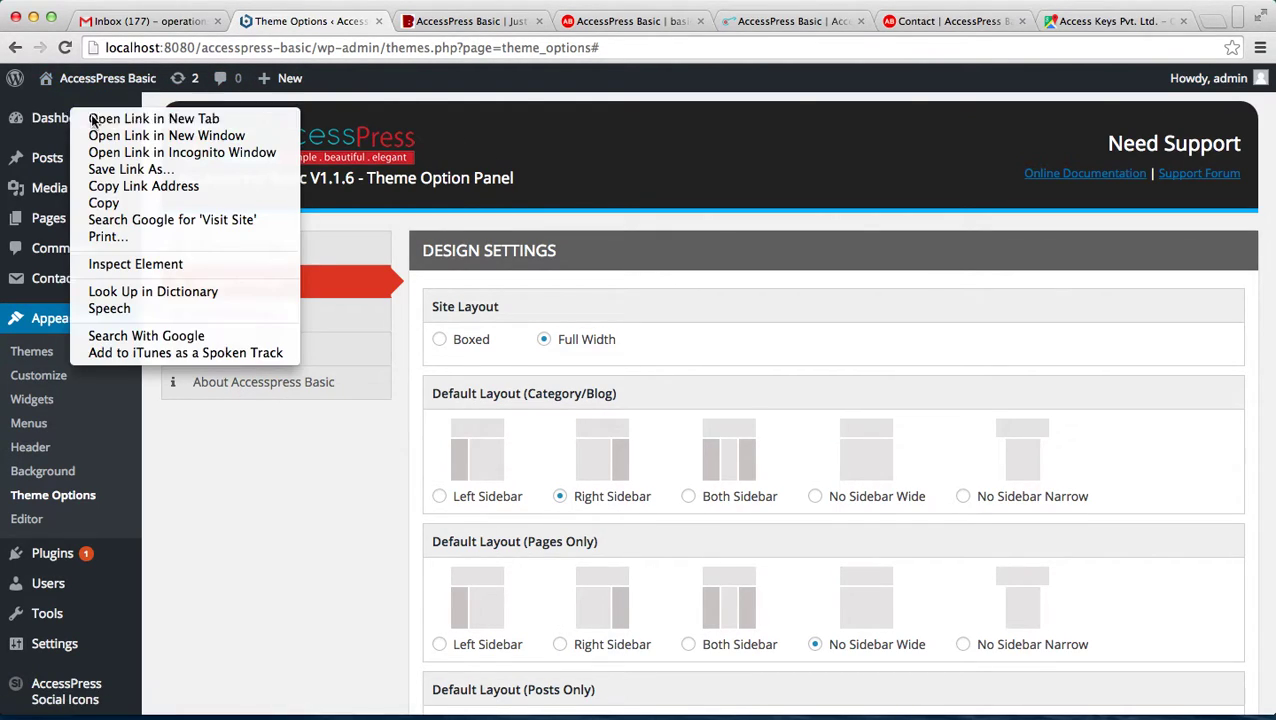
left_click(98, 118)
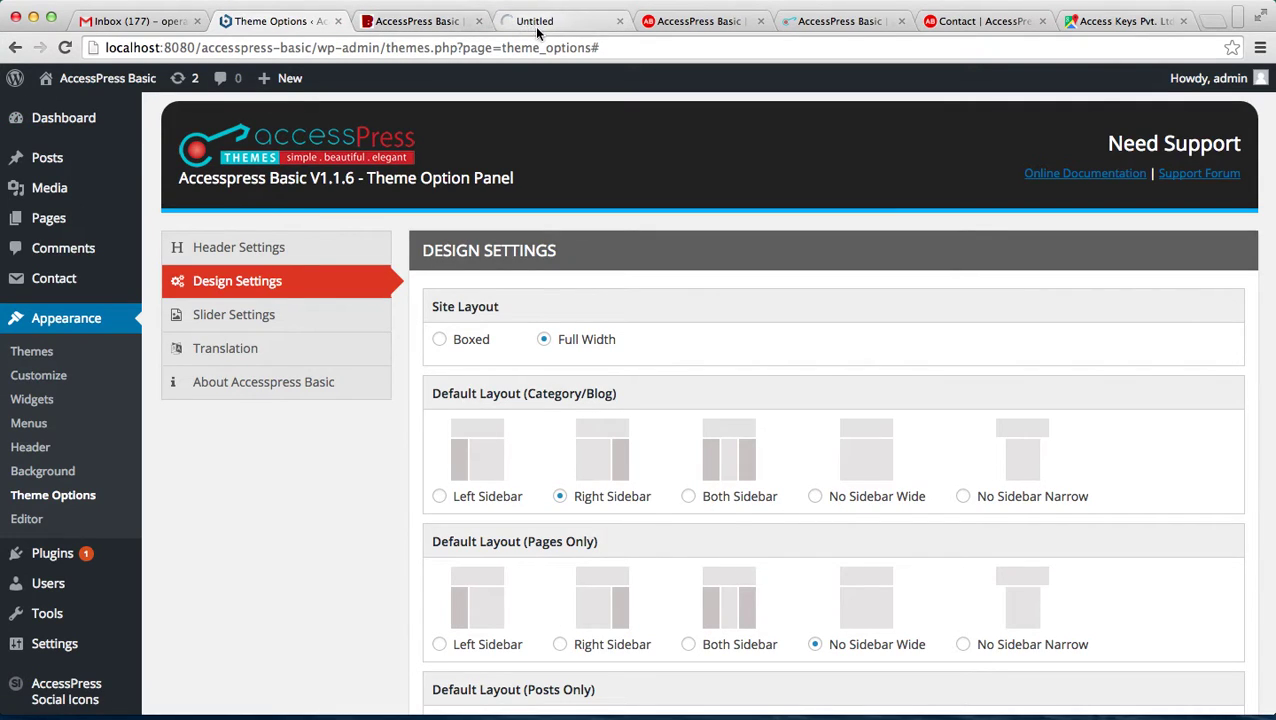
left_click(479, 21)
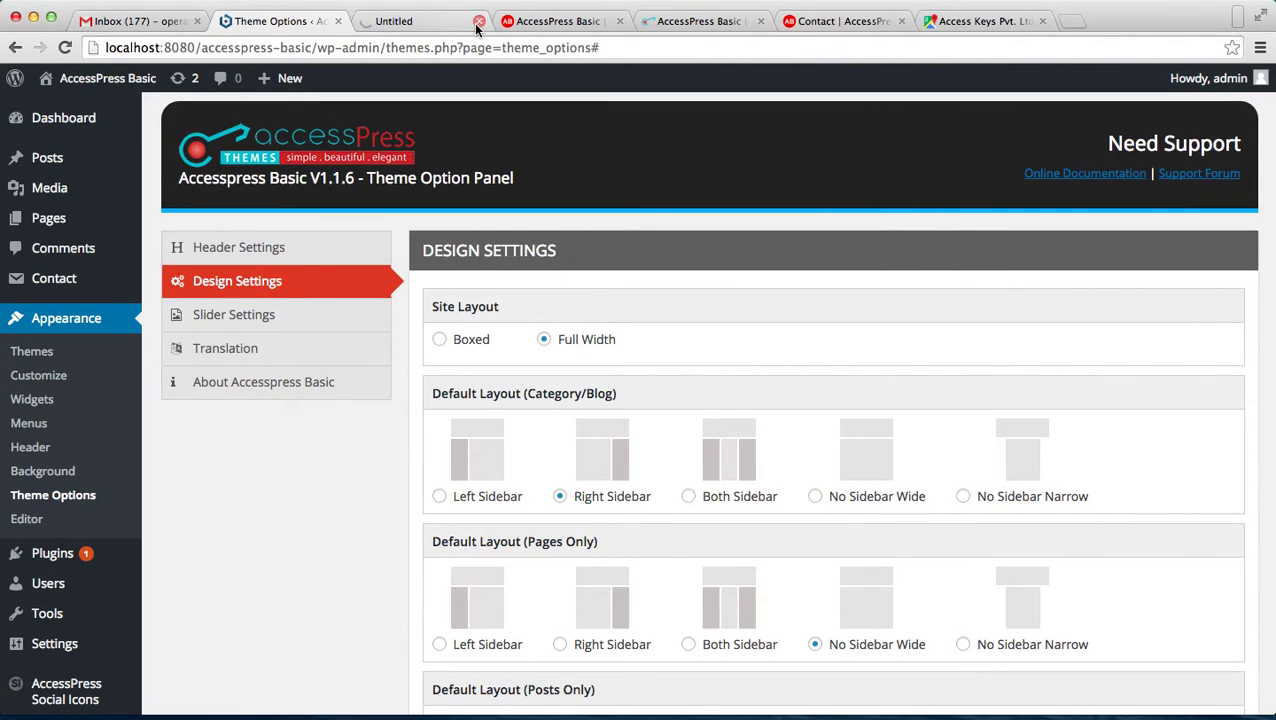
left_click(425, 33)
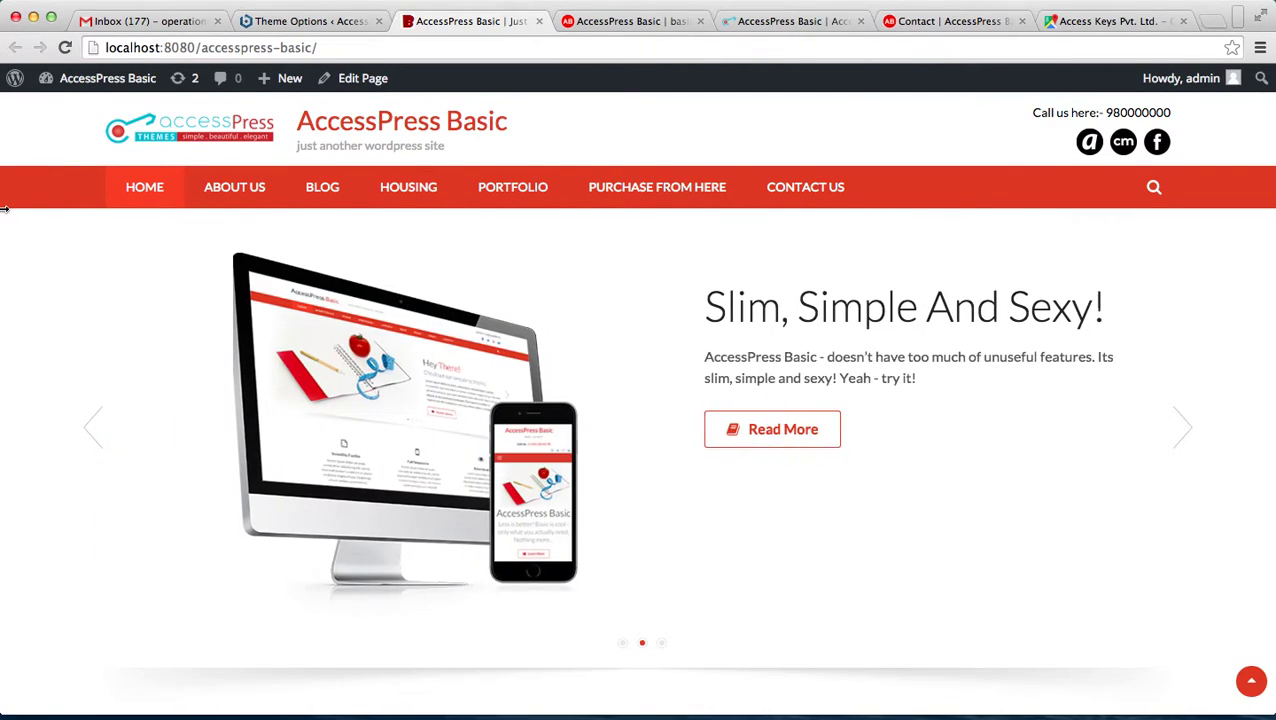
scroll(9, 293, "down", 15)
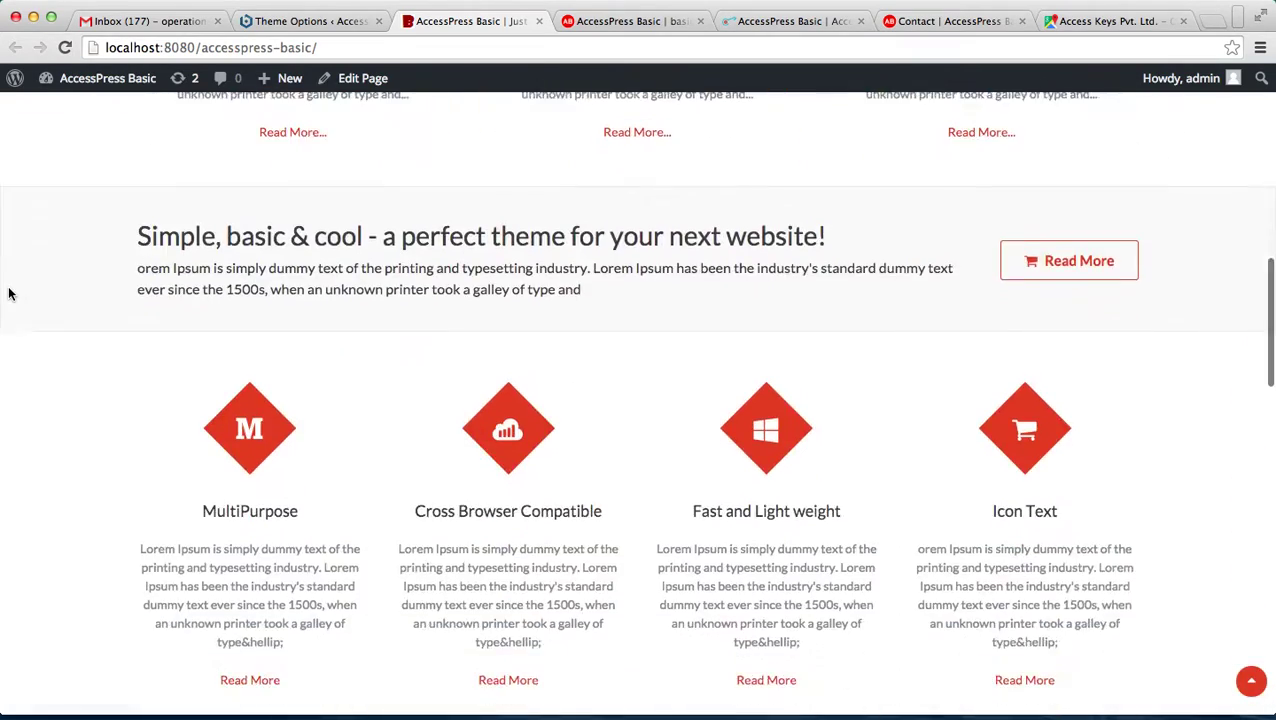
scroll(9, 293, "down", 3)
scroll(9, 290, "up", 20)
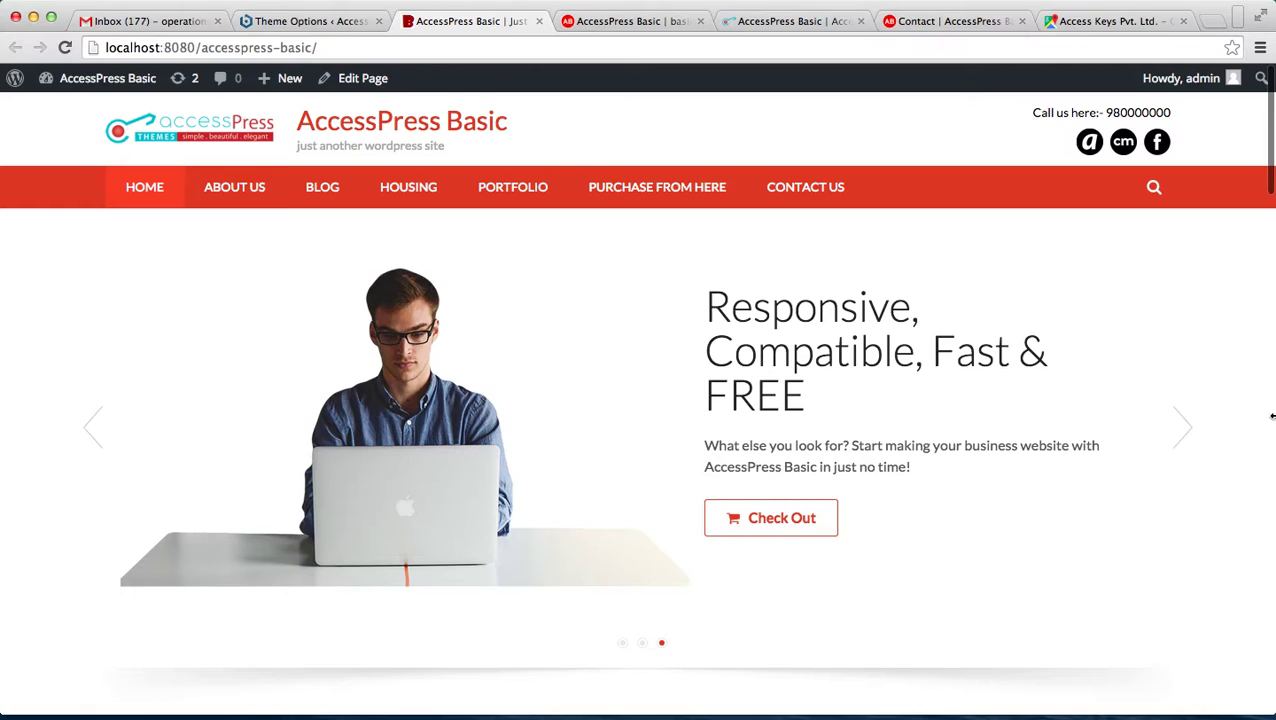
Step: Set Site Layout to Boxed with the dark pattern background, then save the theme options
left_click(299, 21)
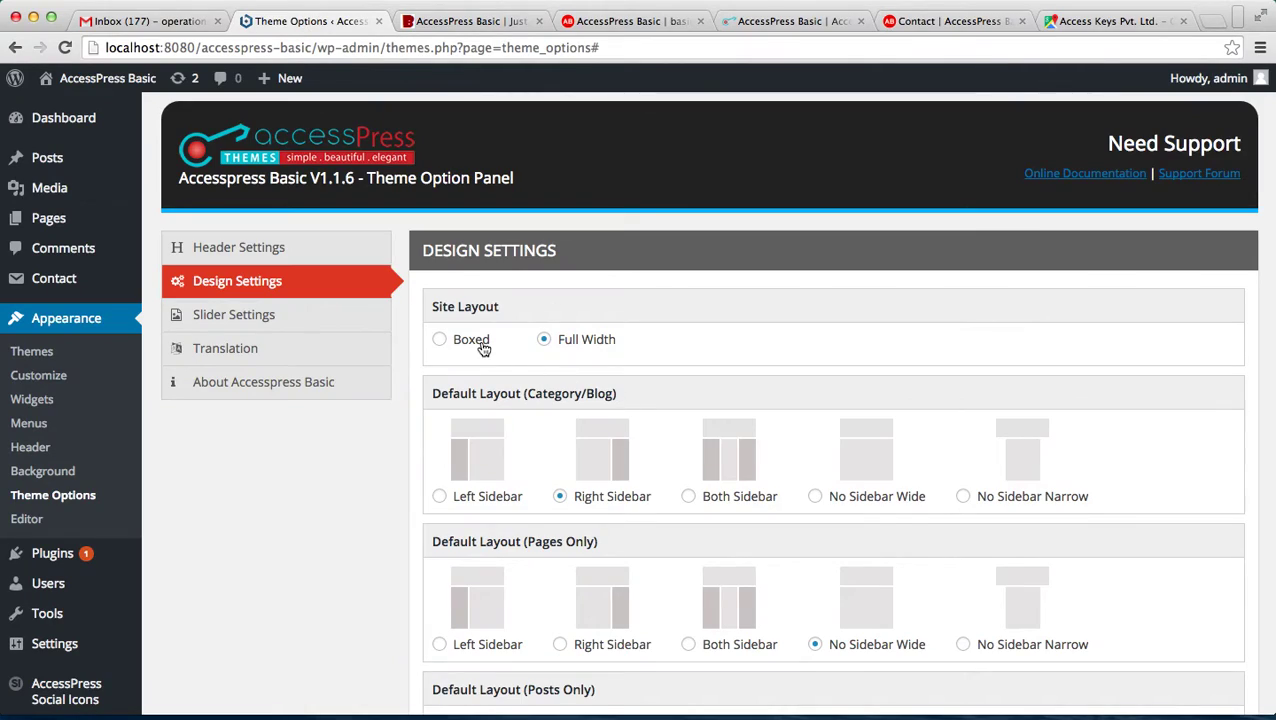
left_click(441, 340)
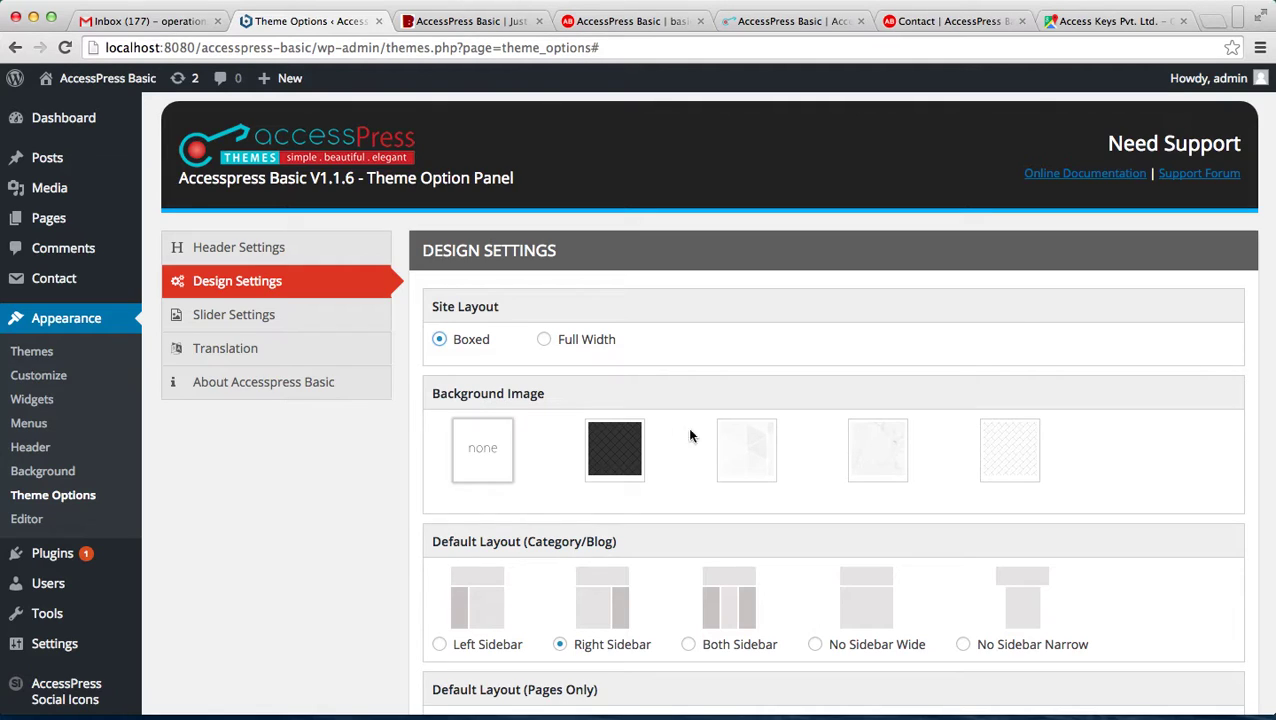
left_click(617, 453)
left_click(746, 444)
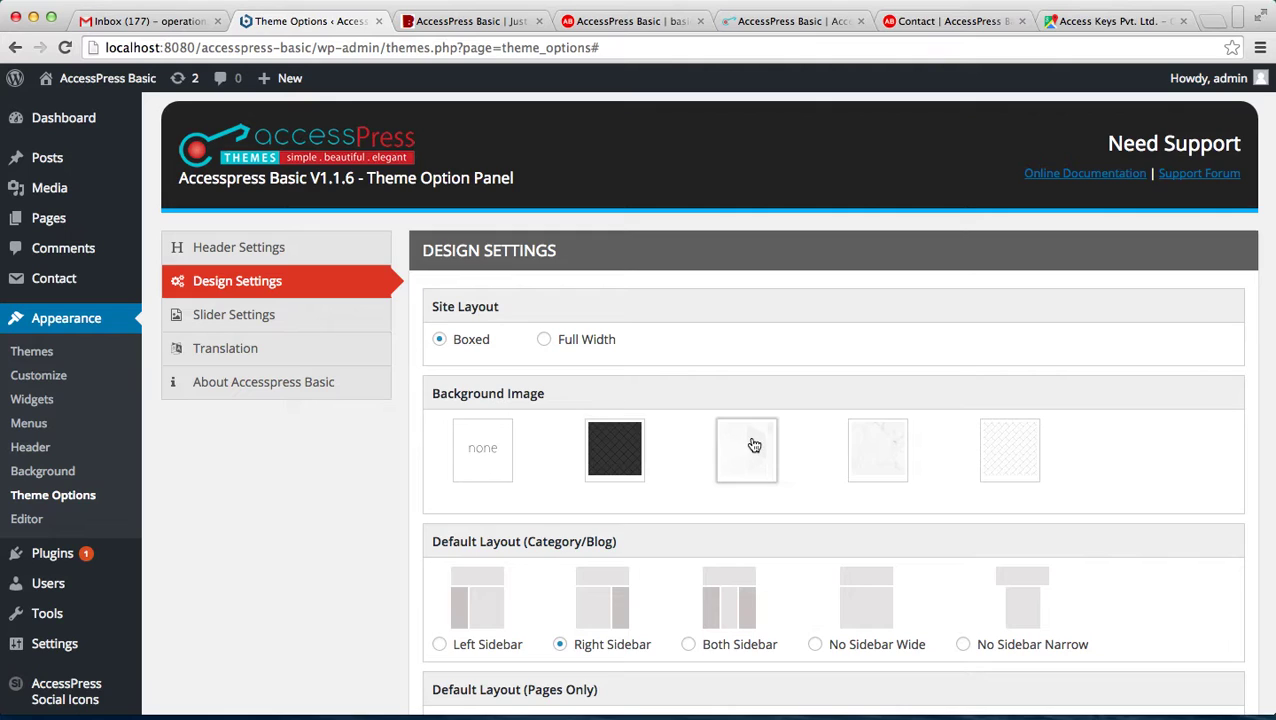
left_click(612, 438)
scroll(620, 475, "down", 10)
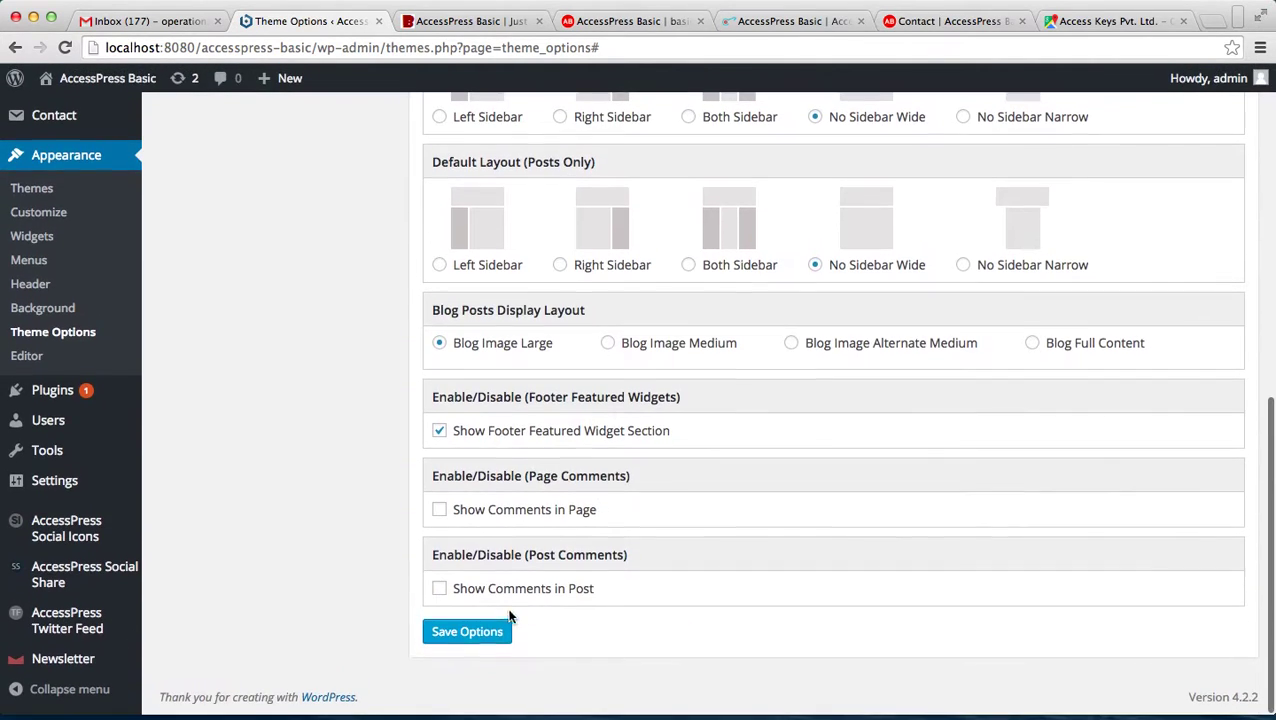
left_click(478, 636)
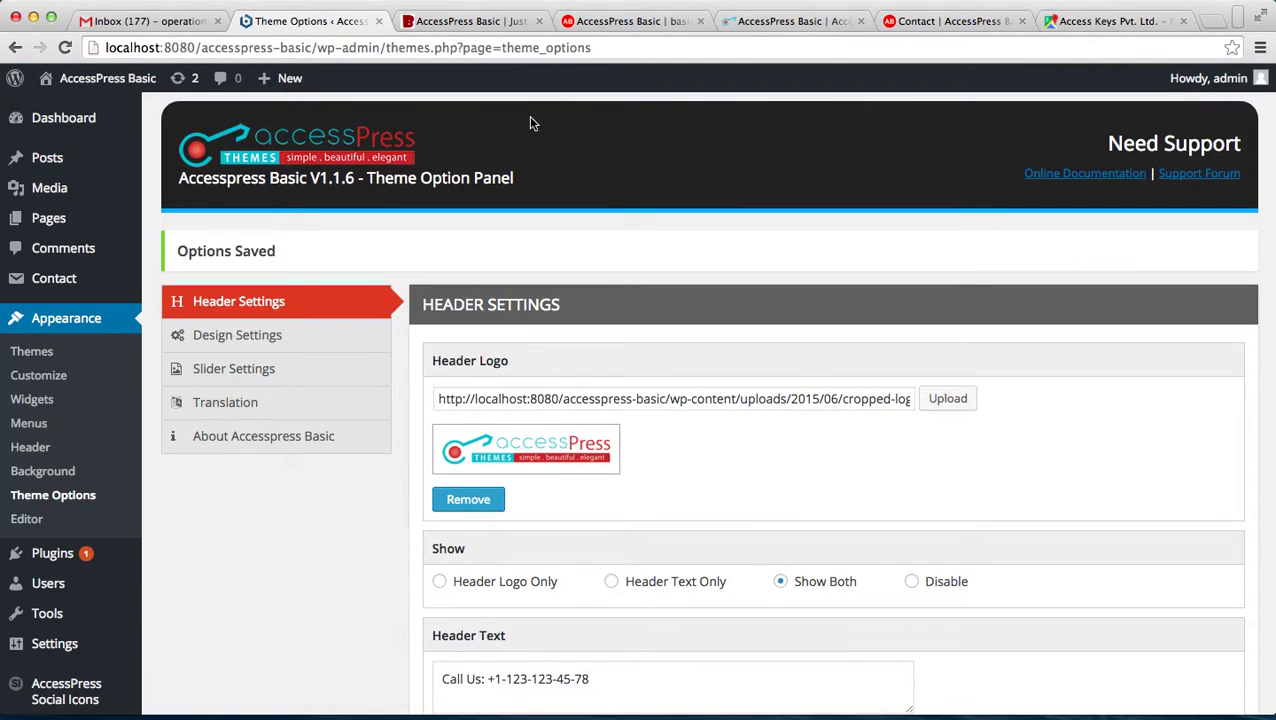
Step: Reload the live site's front page twice to check the Boxed layout
left_click(470, 22)
left_click(441, 48)
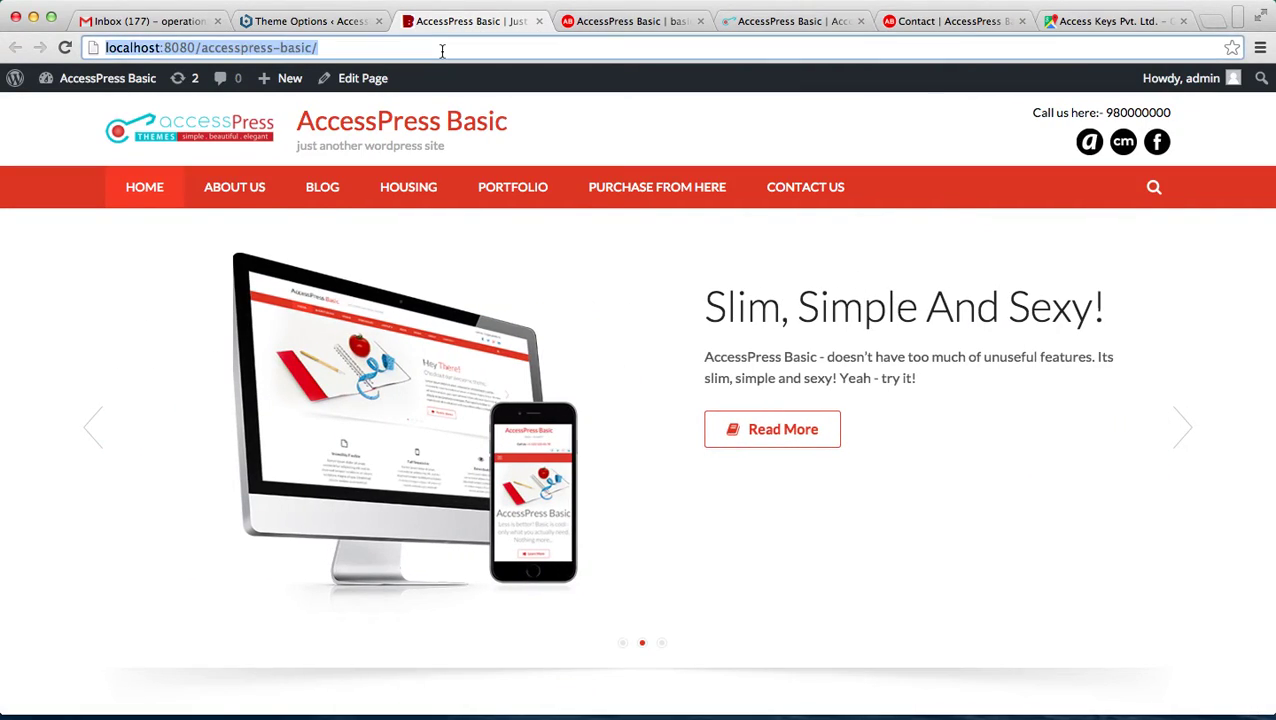
key("Return")
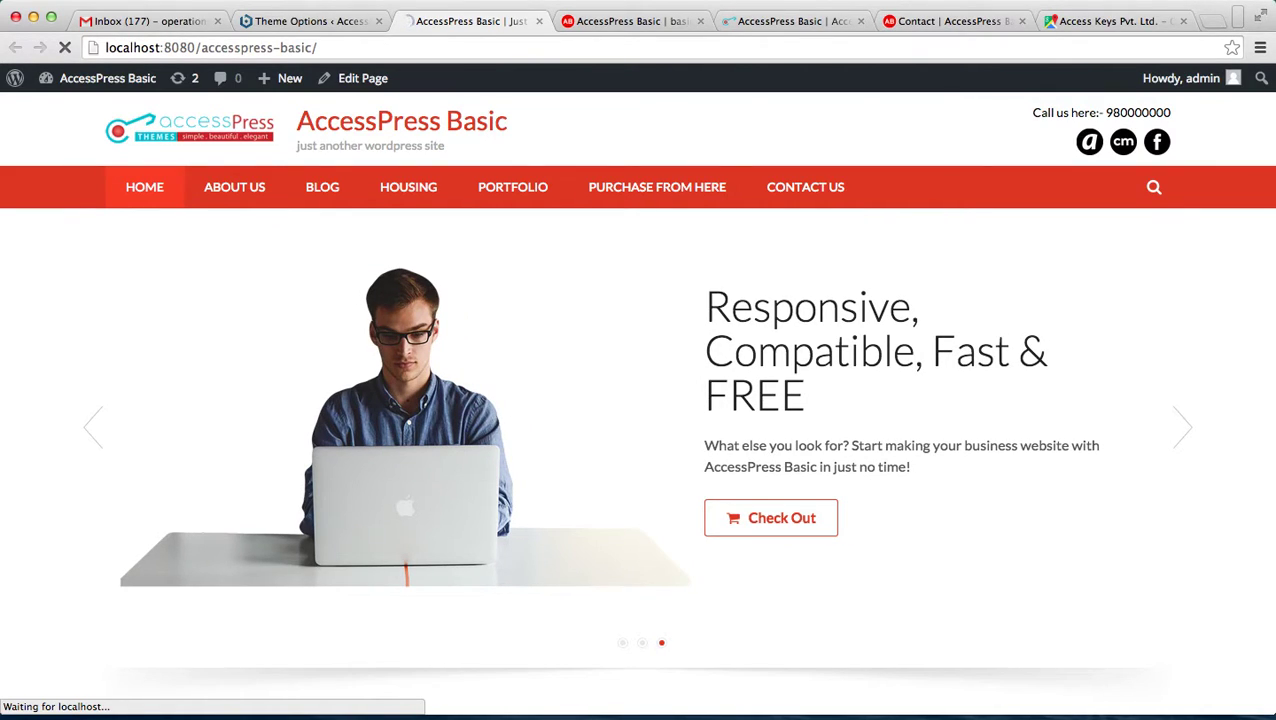
left_click(437, 51)
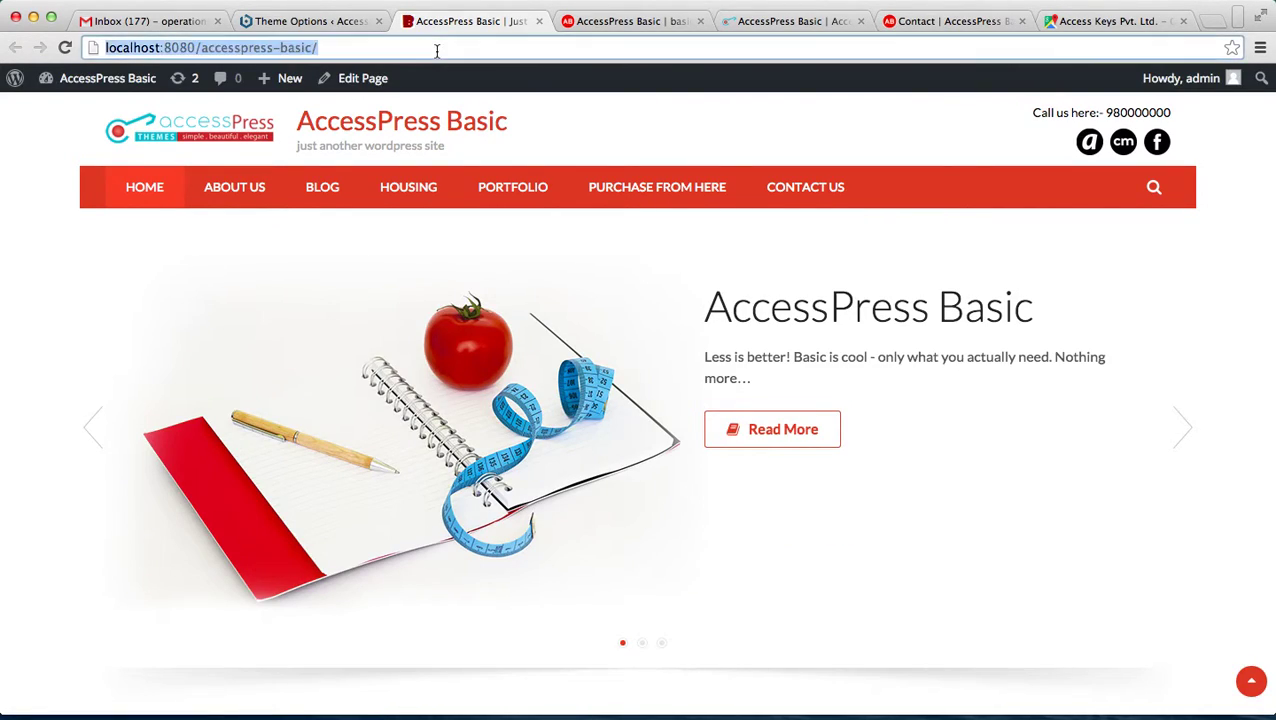
key("Return")
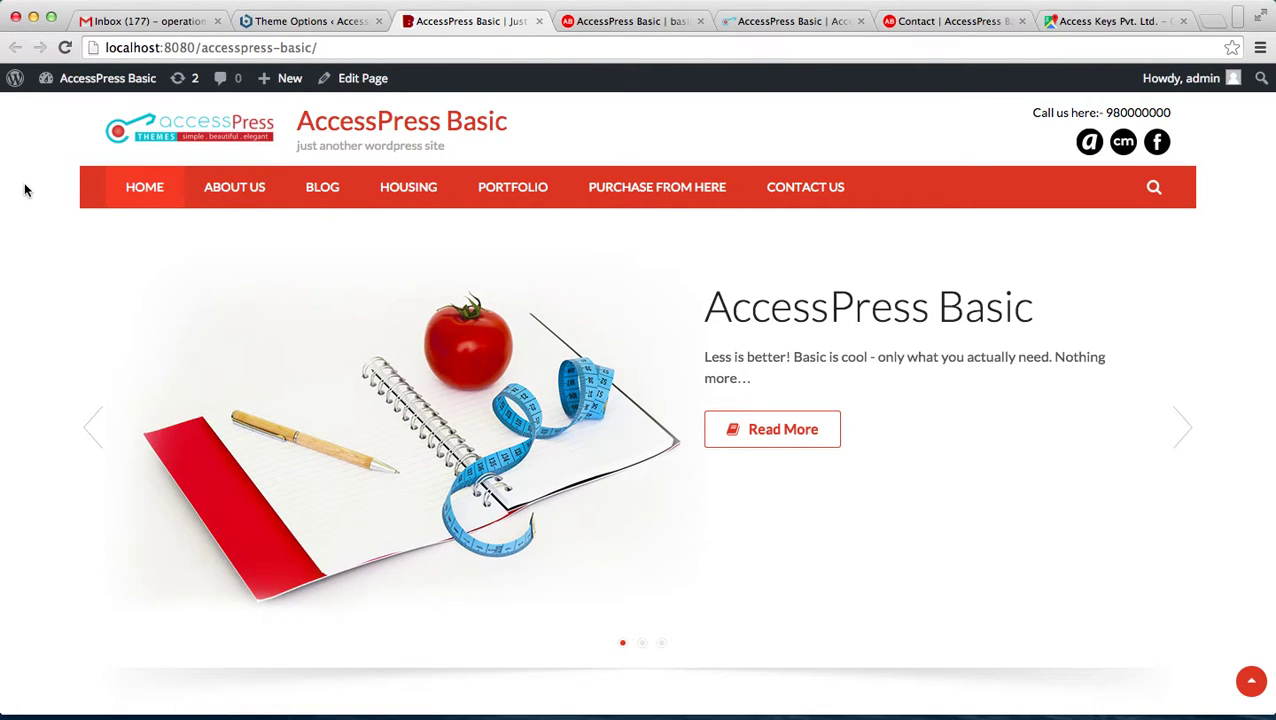
scroll(1260, 196, "down", 2)
scroll(1261, 198, "up", 2)
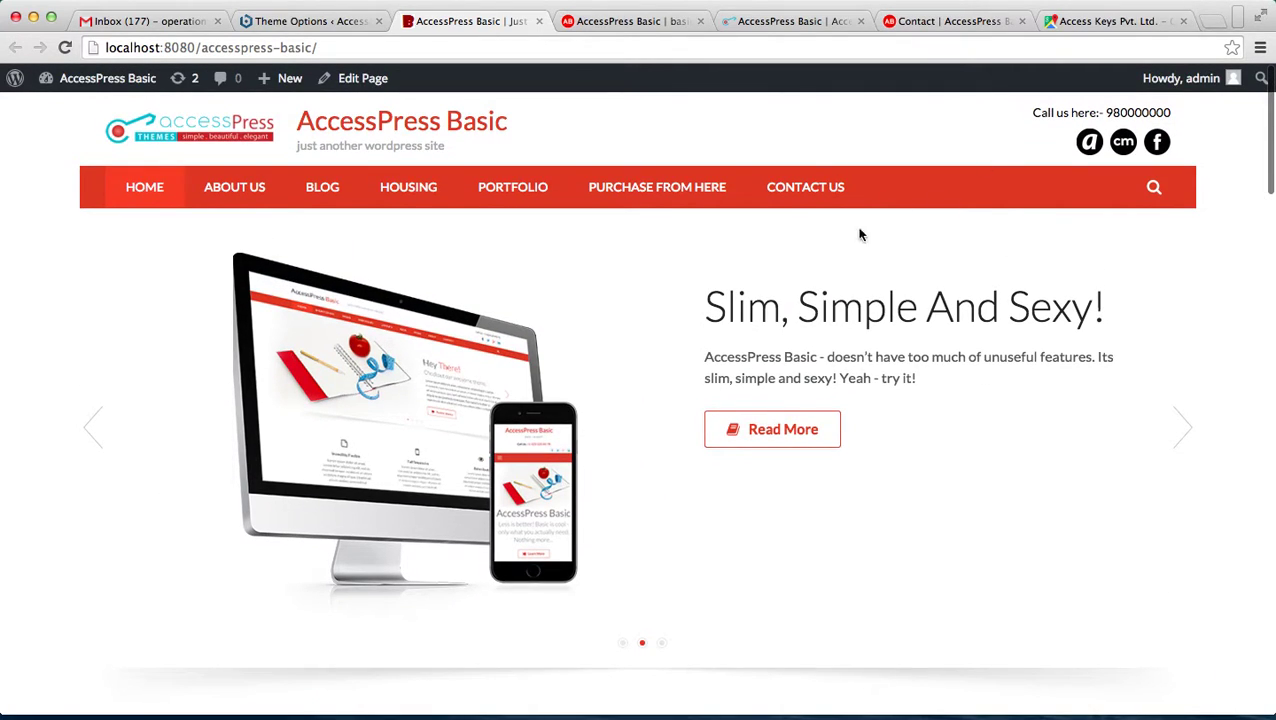
Step: Select the dark pattern background in Design Settings and save the theme options
left_click(327, 24)
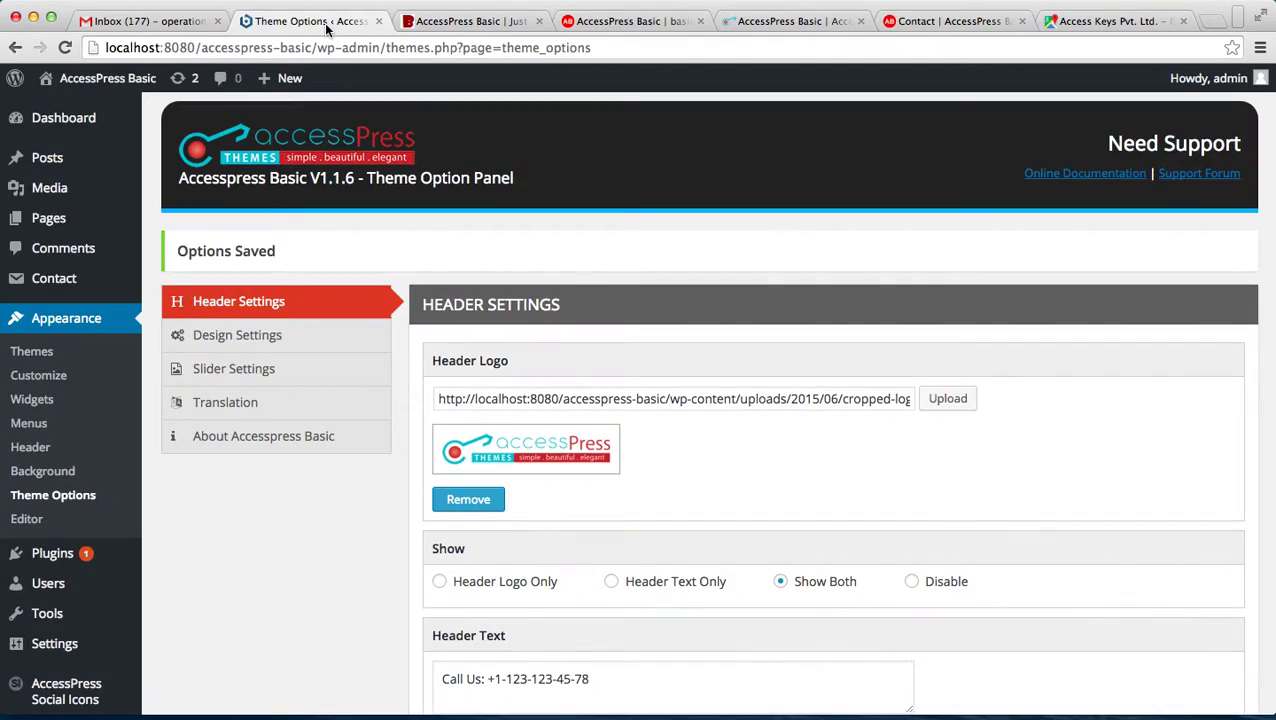
left_click(309, 340)
left_click(620, 504)
scroll(672, 516, "down", 4)
scroll(640, 420, "up", 1)
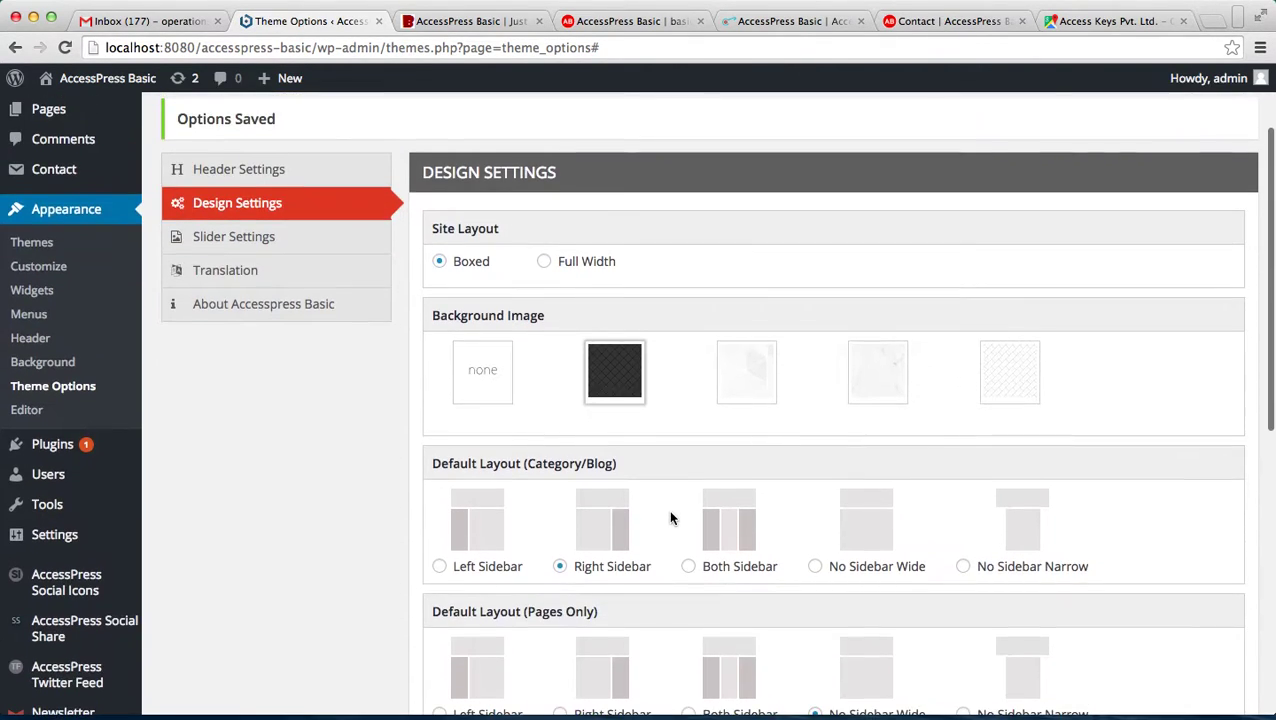
scroll(627, 379, "down", 10)
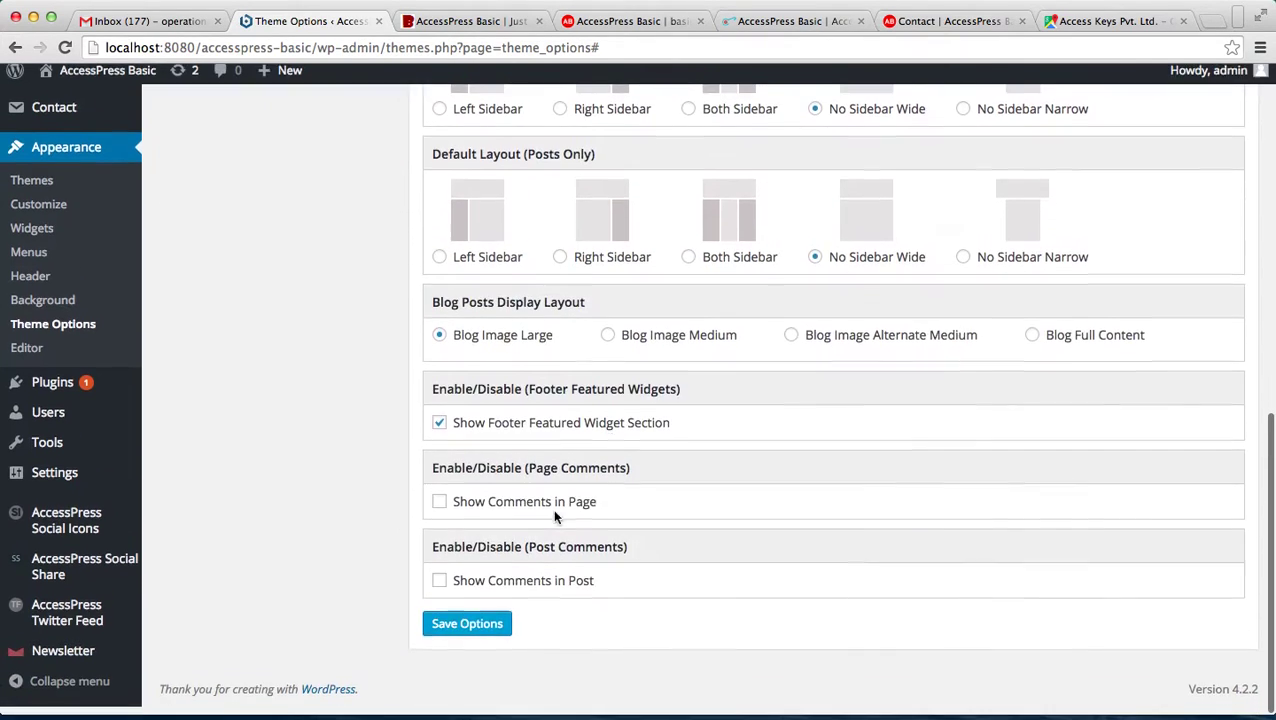
left_click(460, 636)
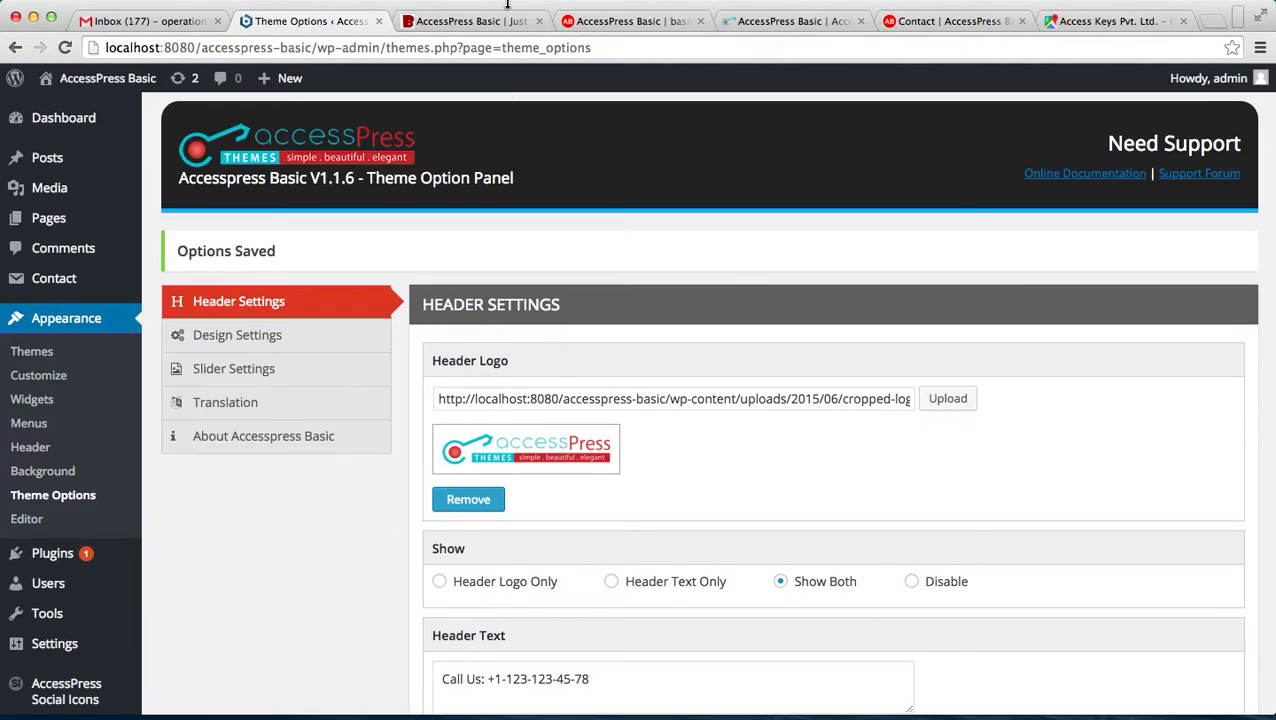
Step: Reload the live site and scroll through the boxed page on its dark backdrop
left_click(490, 24)
left_click(467, 47)
key("Return")
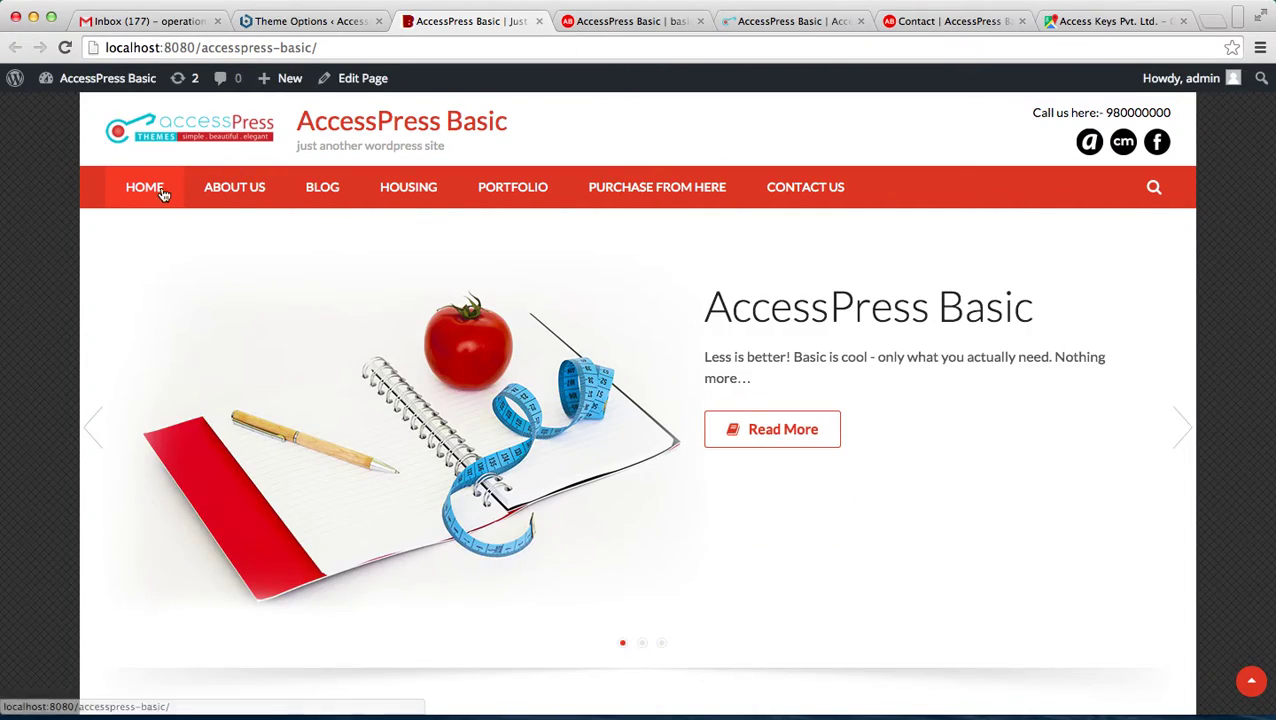
scroll(43, 305, "down", 6)
scroll(43, 305, "up", 3)
scroll(44, 308, "down", 15)
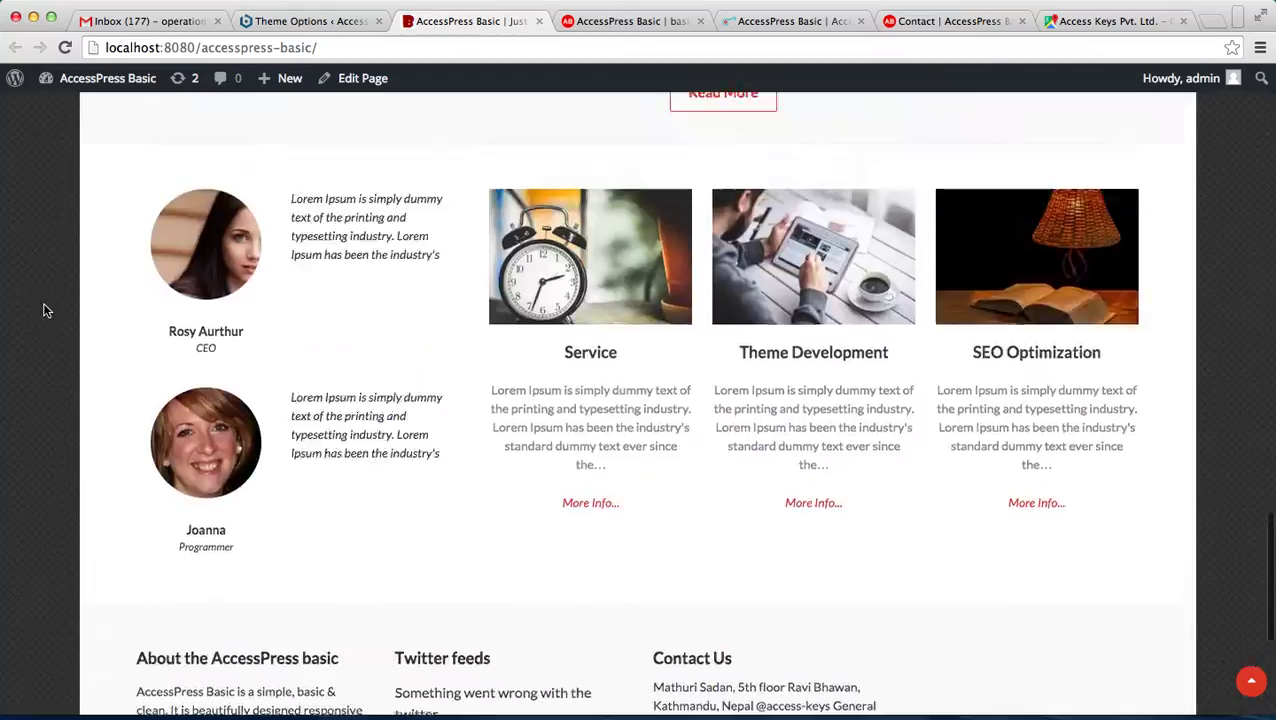
scroll(43, 310, "up", 20)
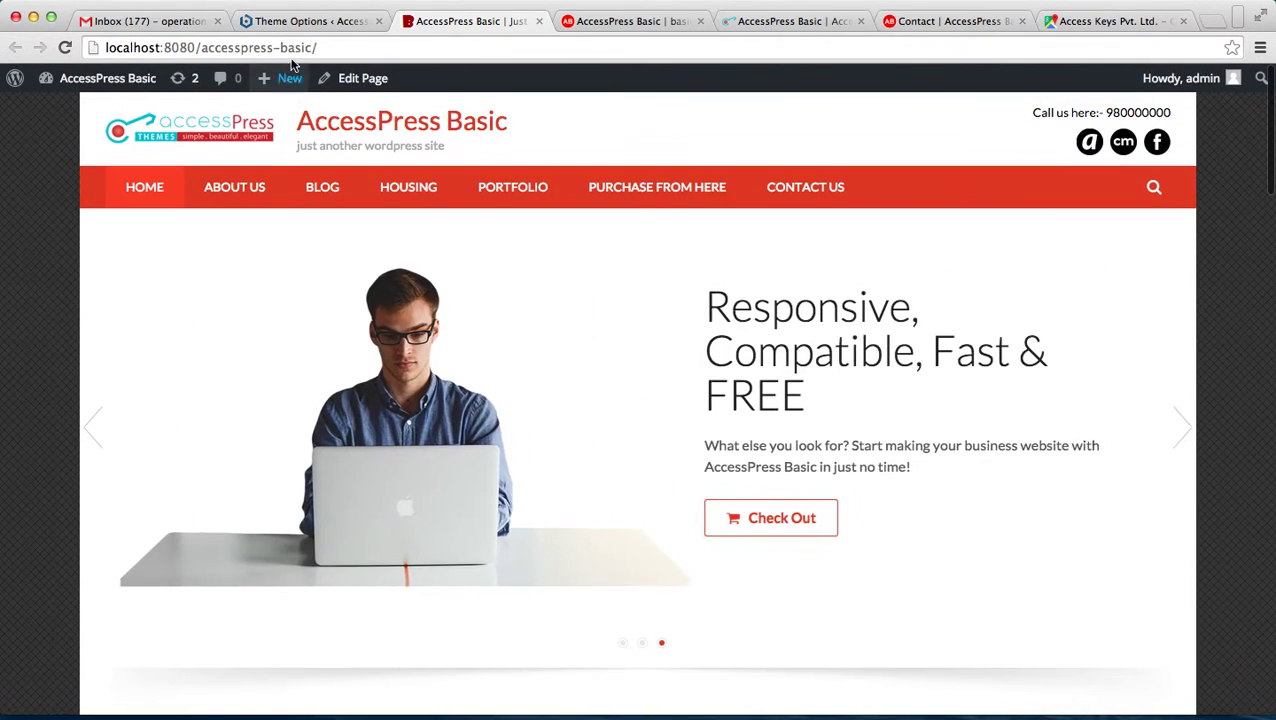
Step: Review the Design Settings layout options, then open the live site's Blog page
left_click(301, 21)
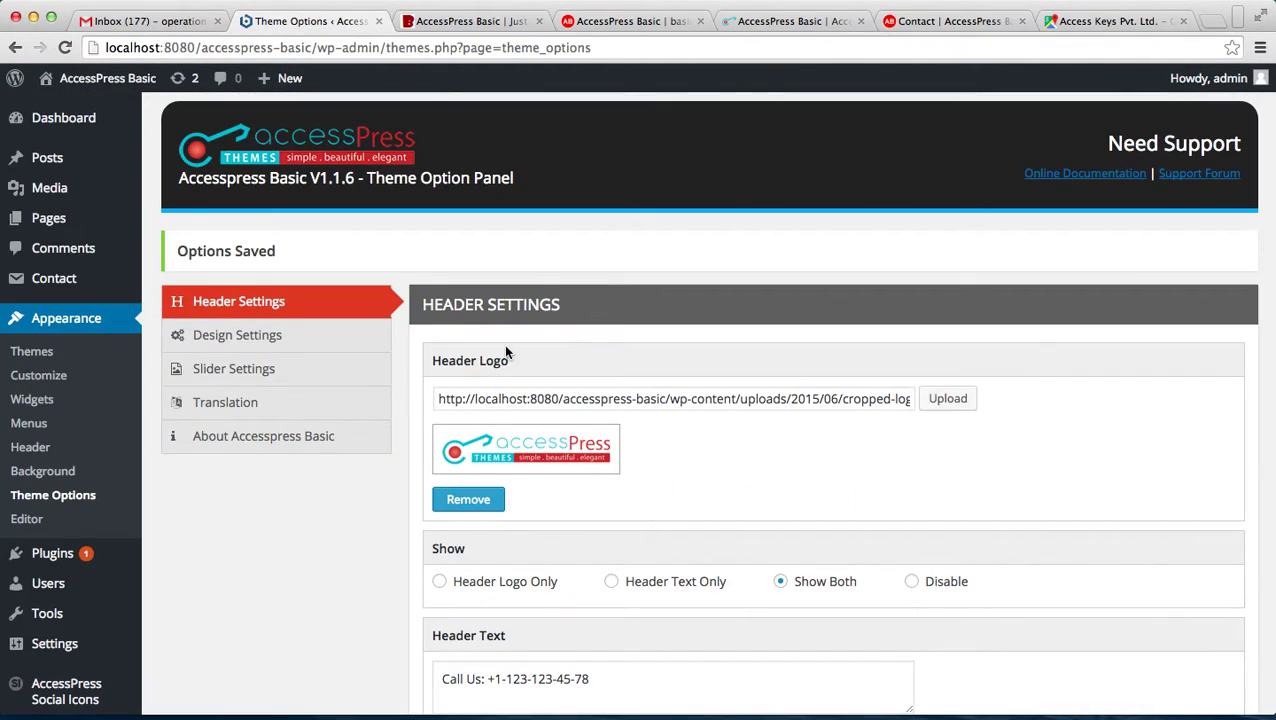
left_click(352, 340)
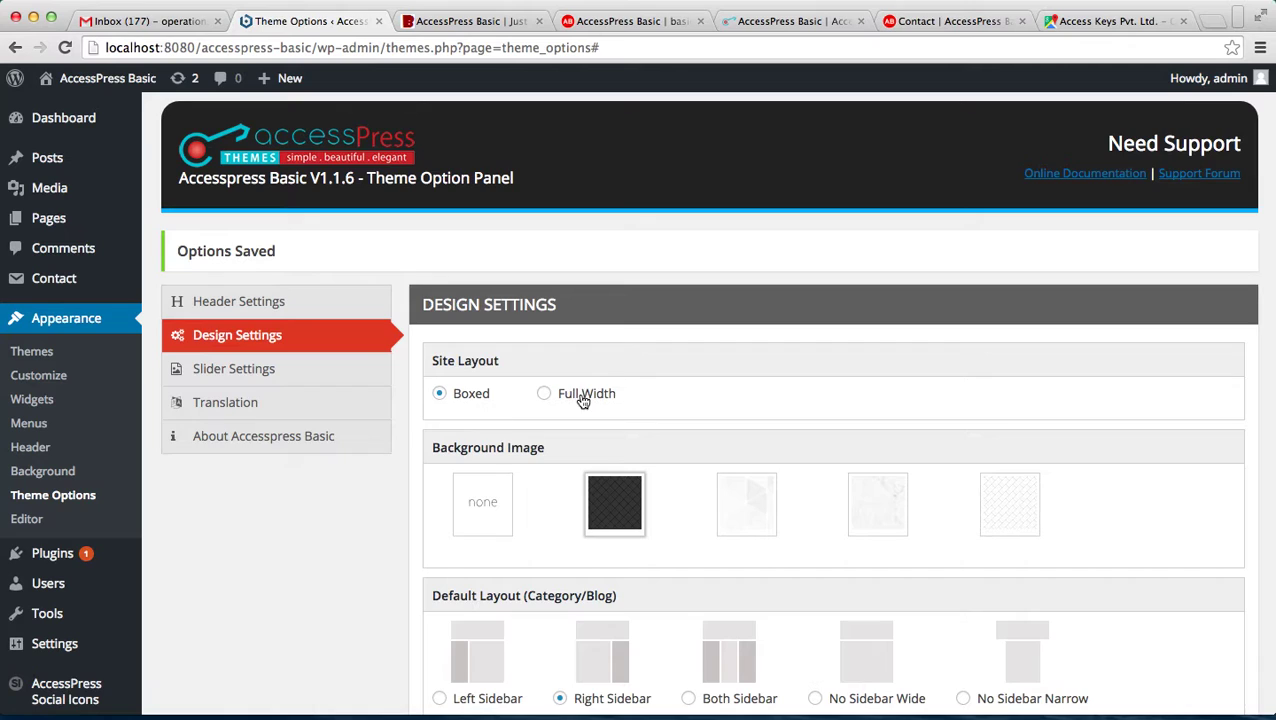
scroll(568, 404, "down", 3)
scroll(568, 404, "down", 3)
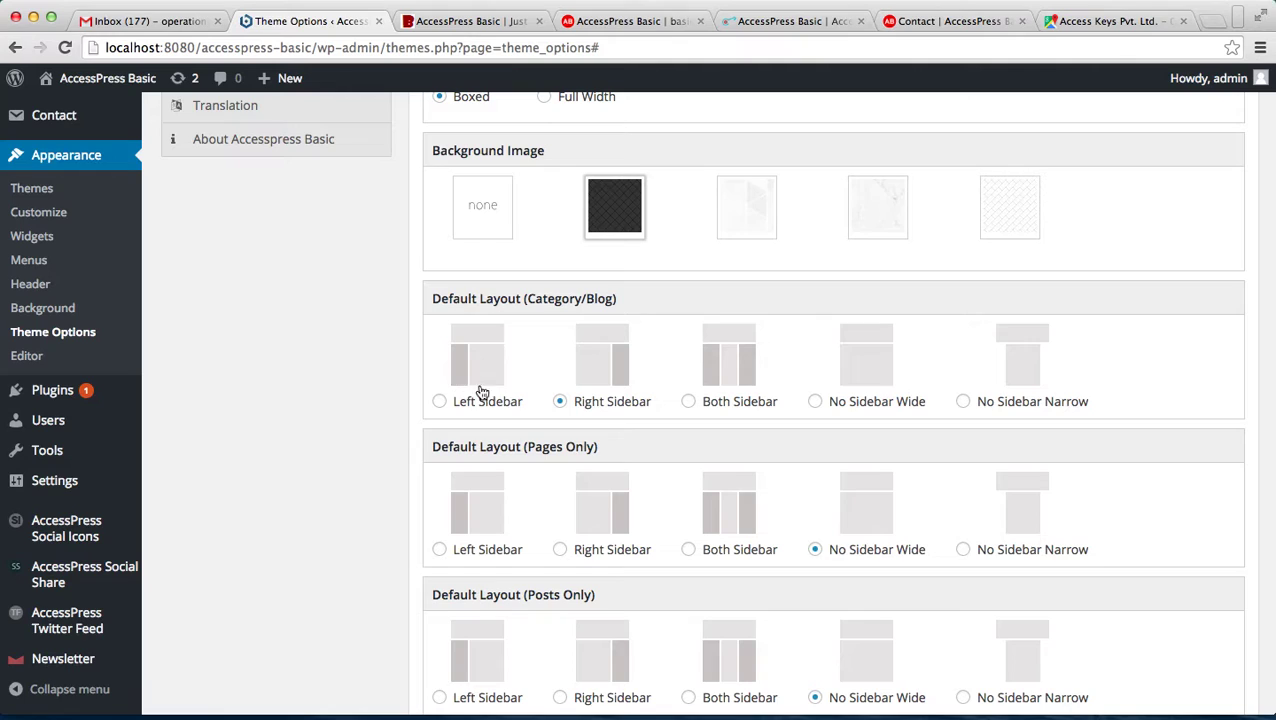
scroll(588, 388, "down", 3)
scroll(588, 388, "up", 3)
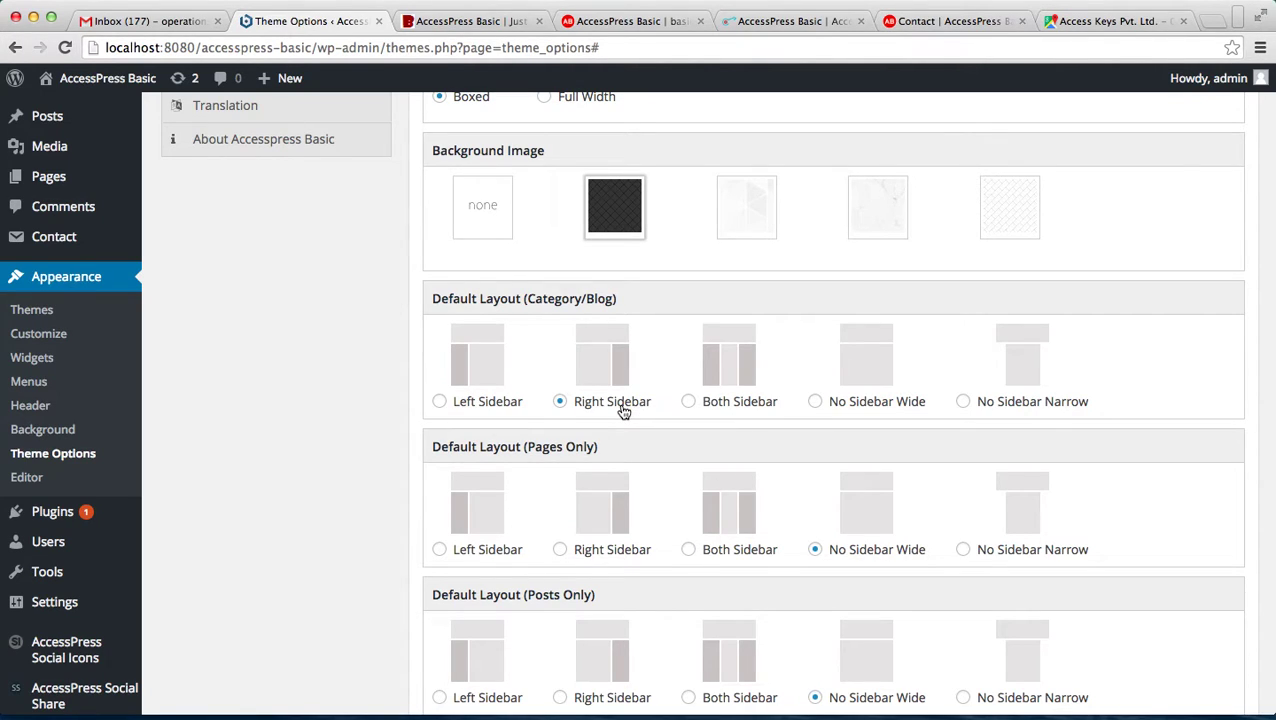
left_click(497, 22)
left_click(330, 190)
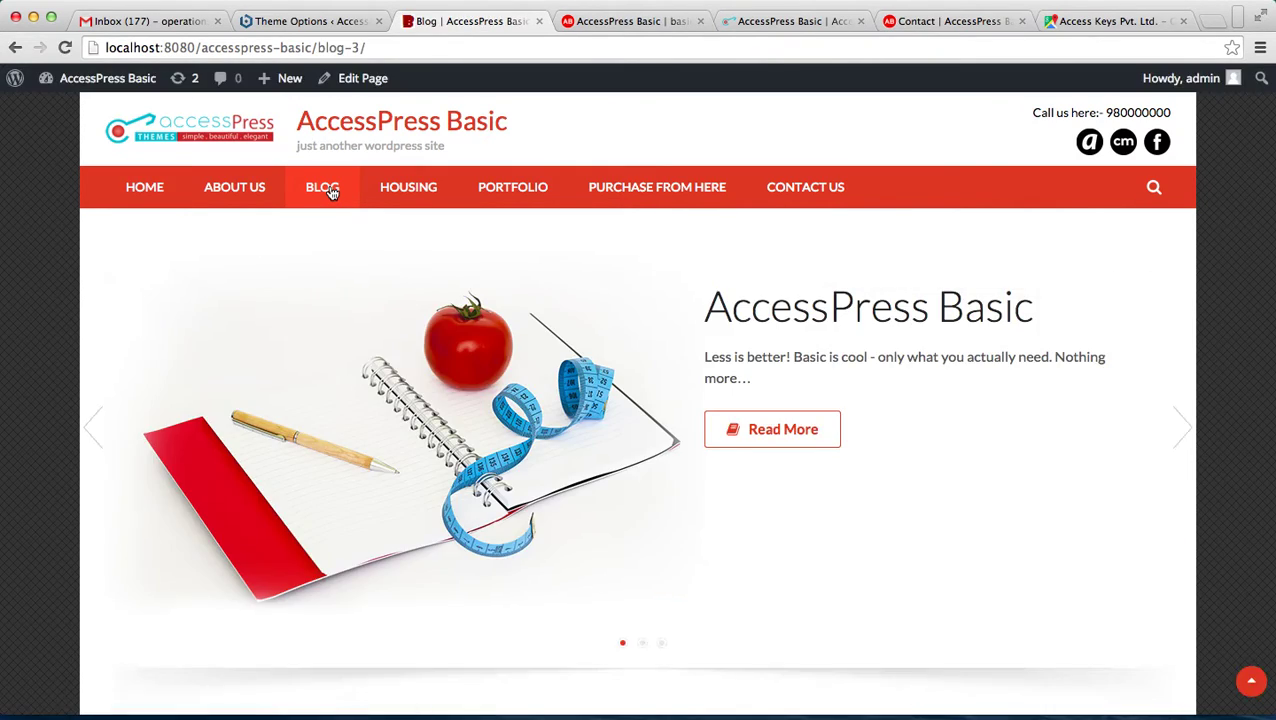
Step: Set Default Layout (Category/Blog) to Both Sidebar and save the theme options
scroll(763, 470, "down", 6)
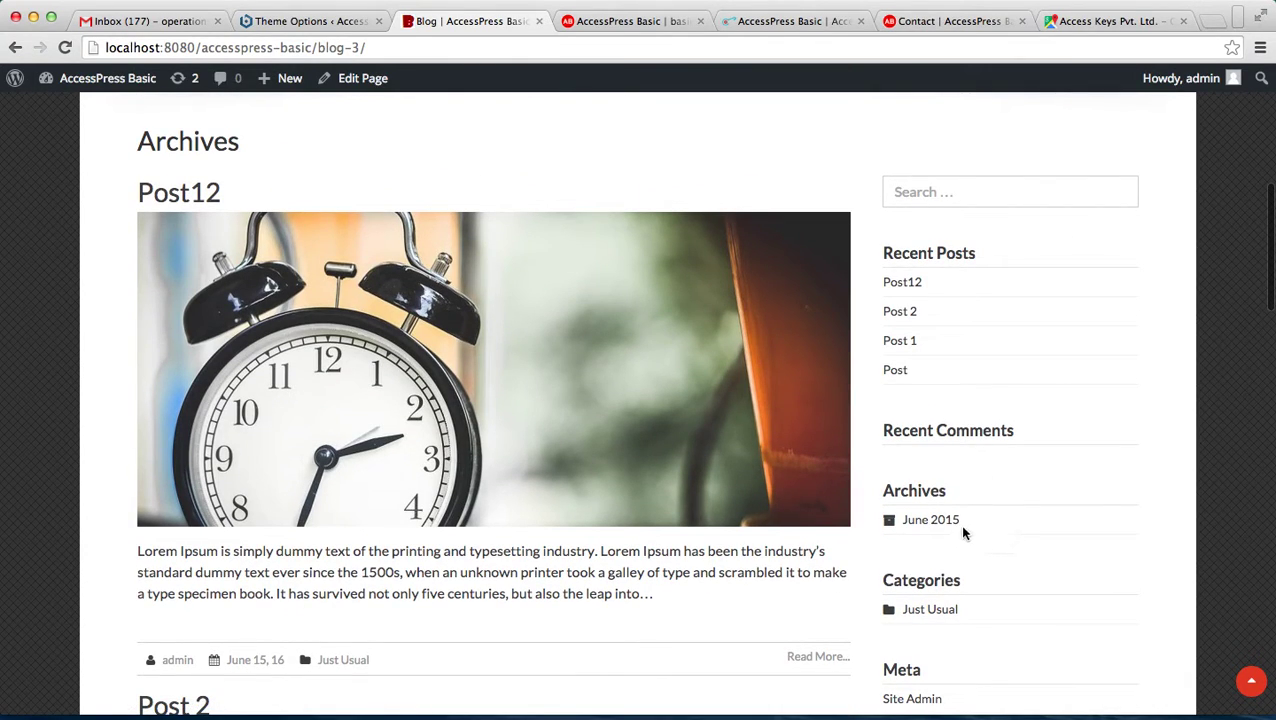
left_click(300, 22)
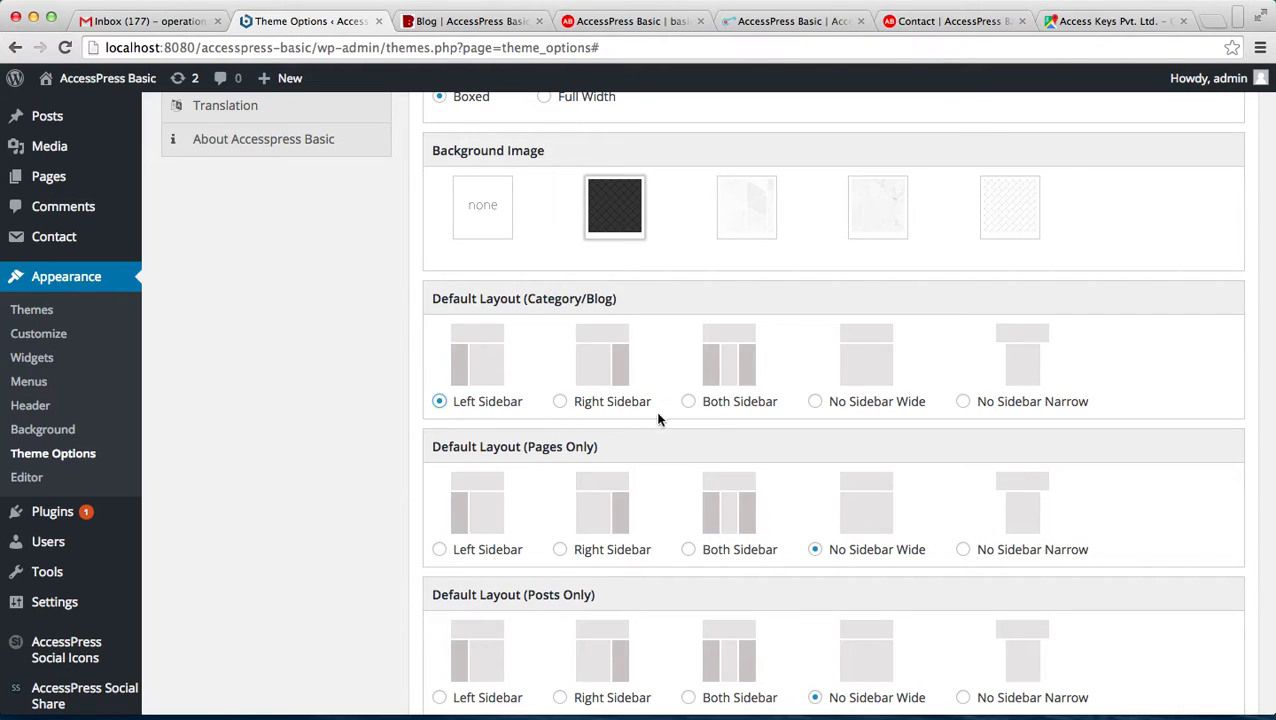
left_click(689, 402)
scroll(671, 427, "down", 10)
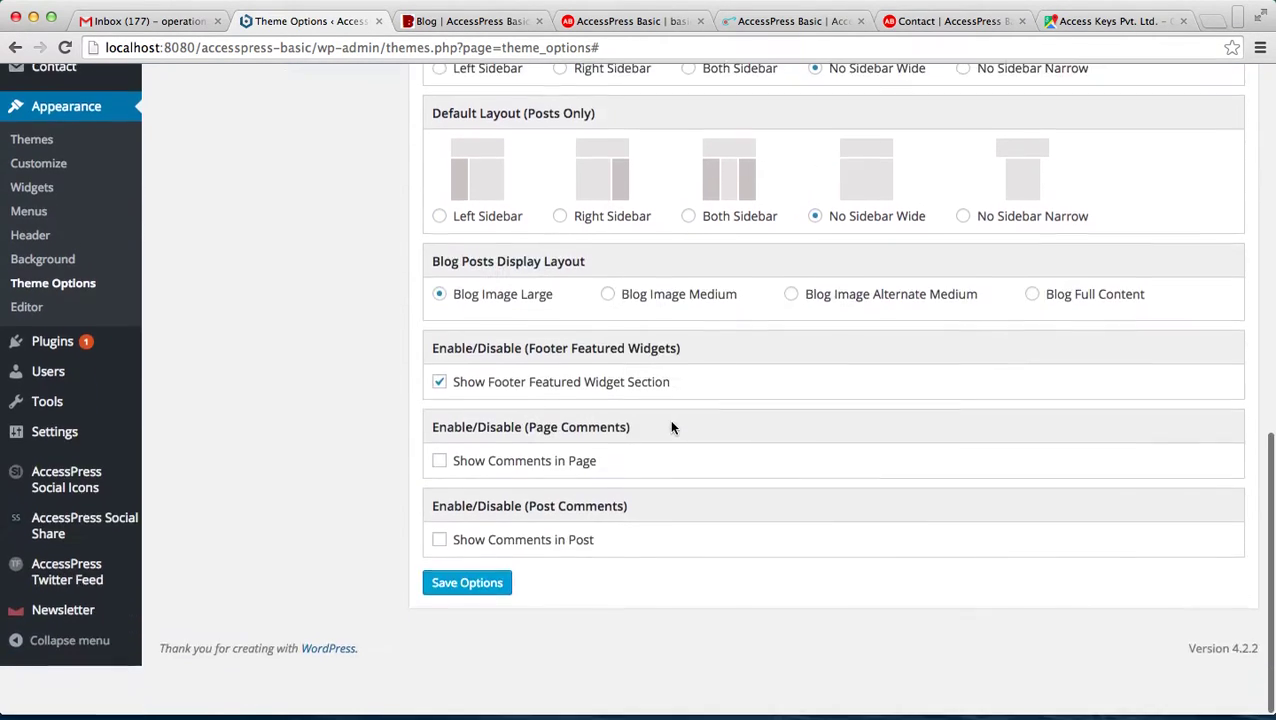
left_click(468, 630)
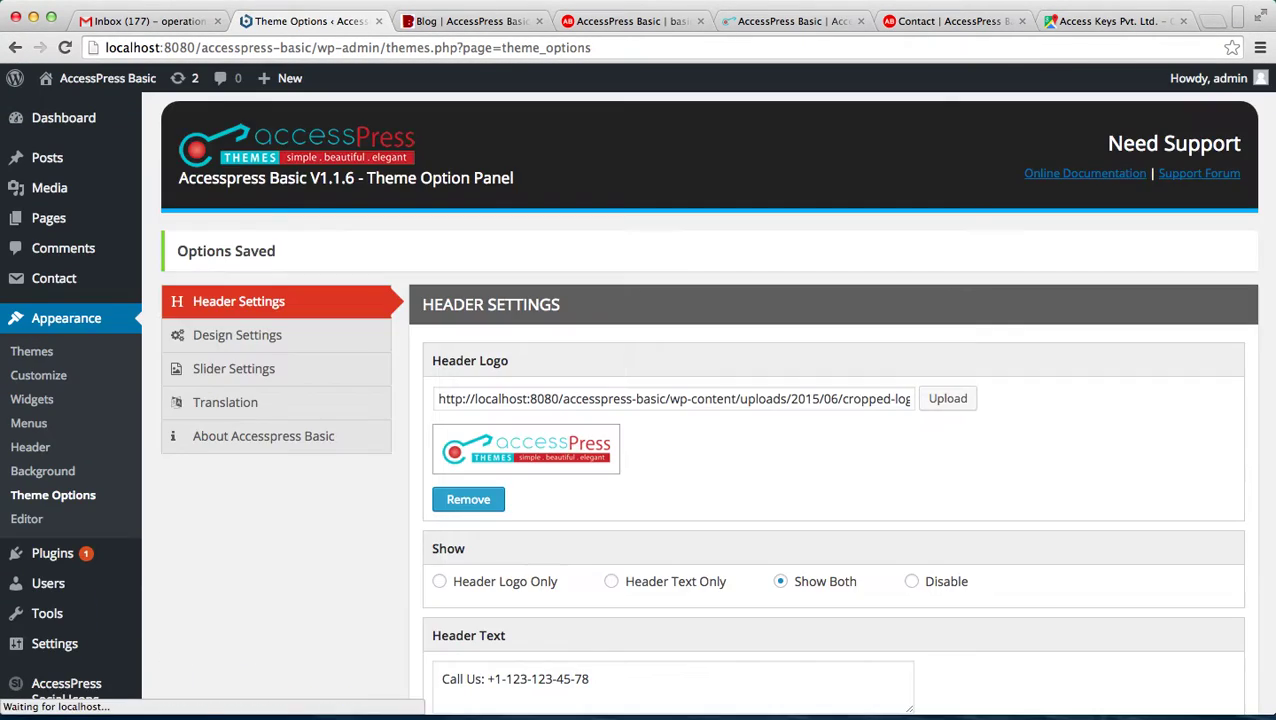
Step: Reload the Blog page to preview the both-sidebar layout
left_click(413, 22)
left_click(401, 48)
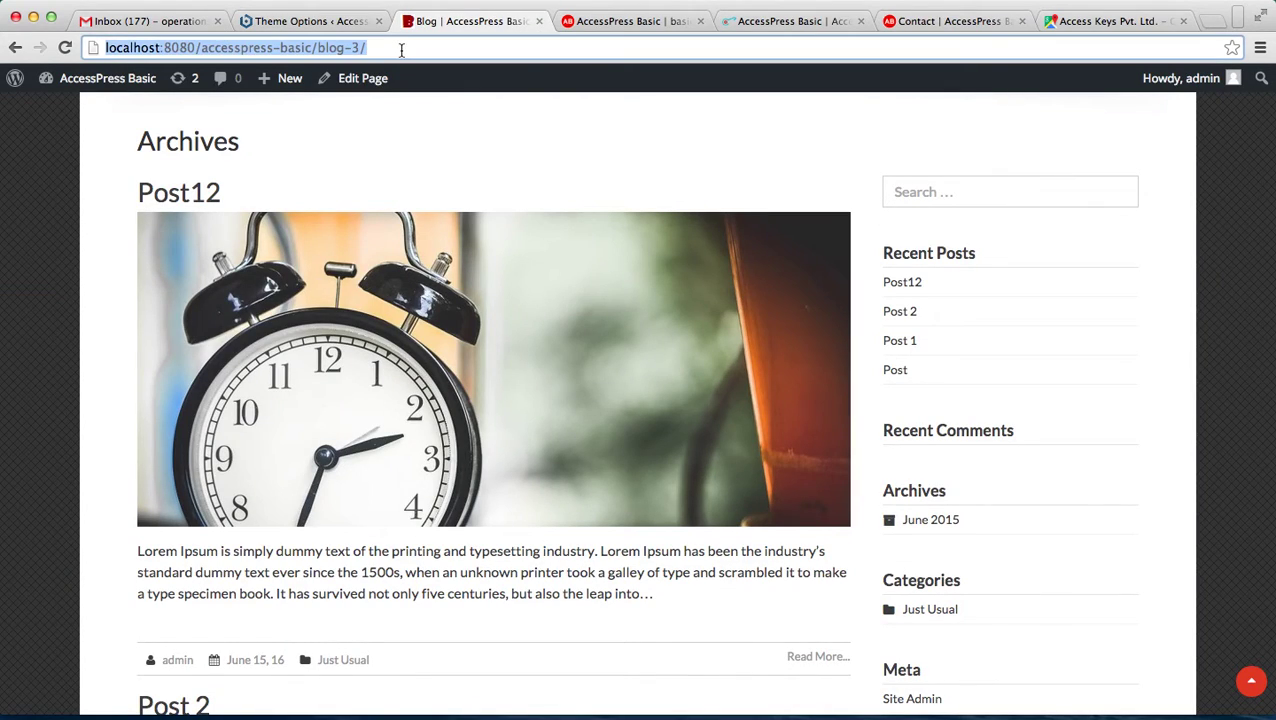
key("Return")
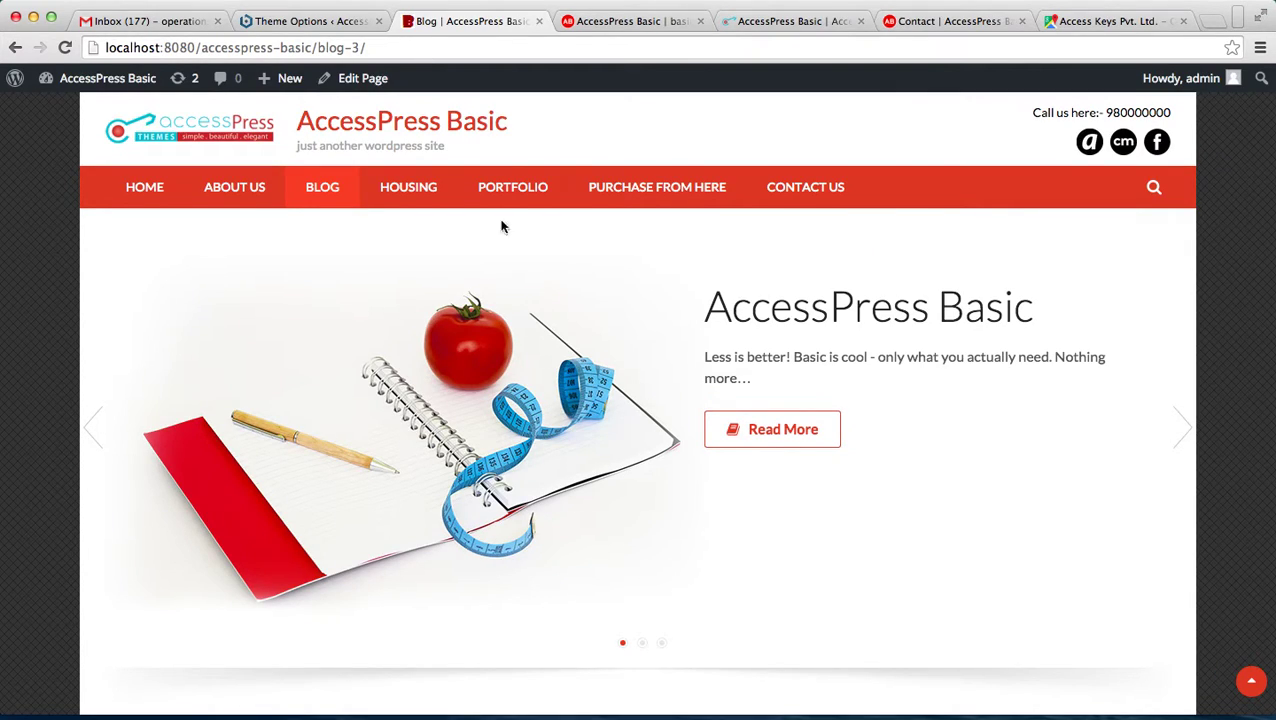
scroll(497, 236, "down", 10)
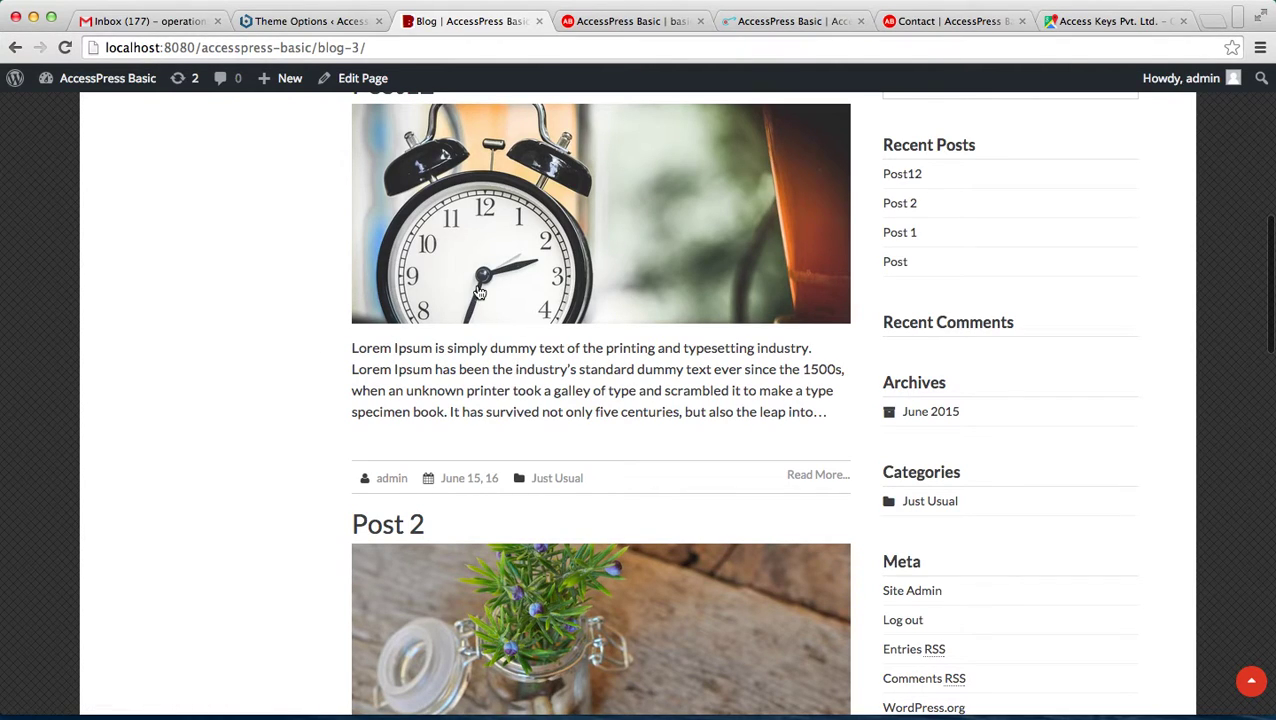
left_click(310, 22)
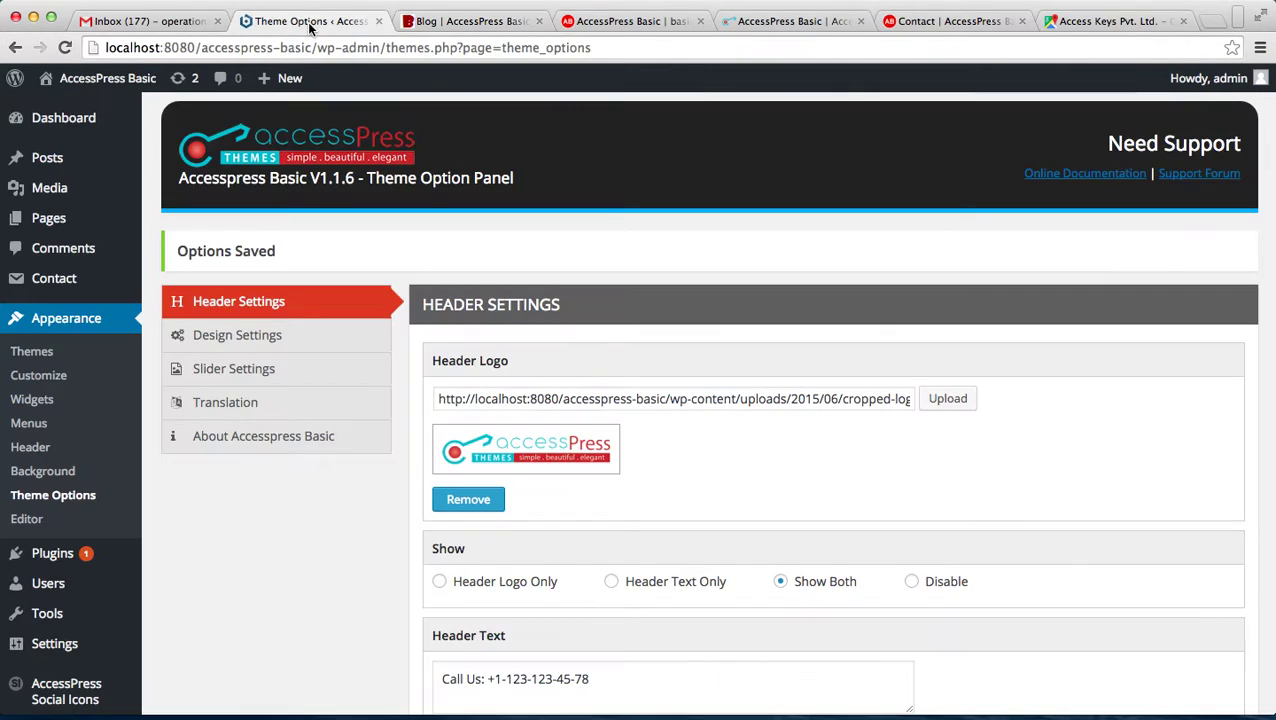
Step: Set Default Layout (Pages Only) to Left Sidebar and save the design settings
left_click(336, 343)
scroll(583, 428, "down", 5)
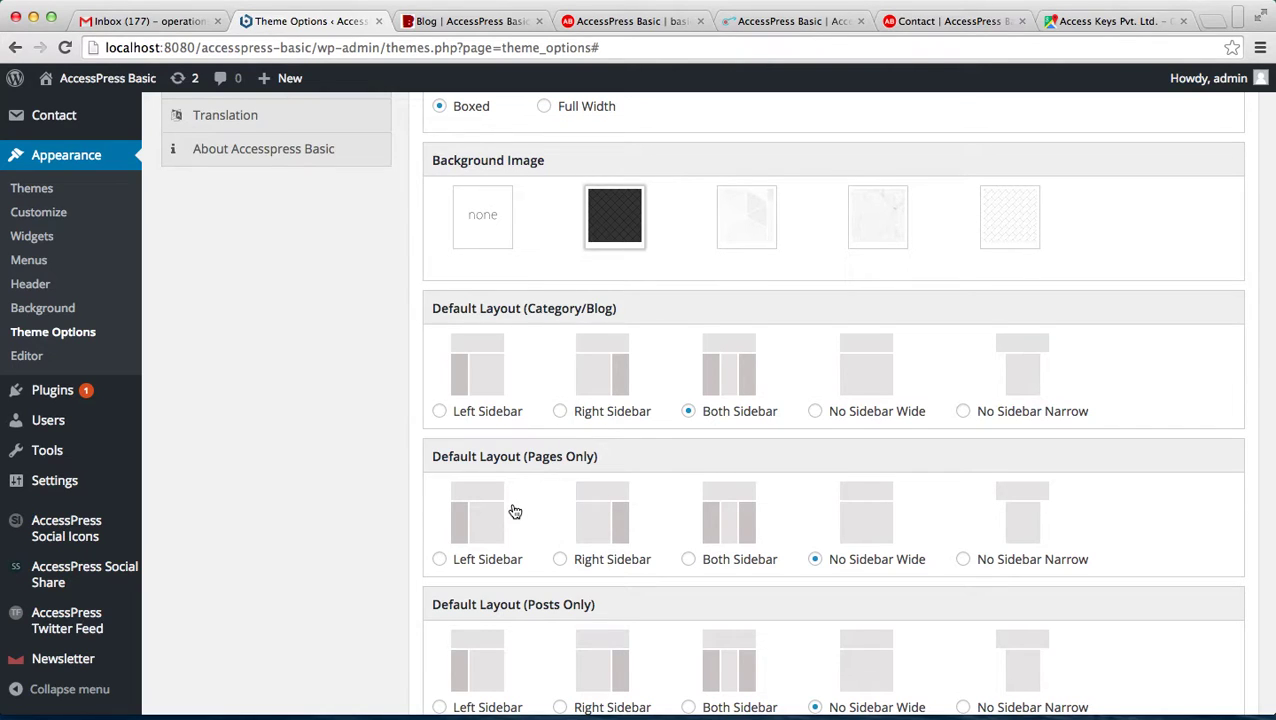
scroll(566, 535, "down", 5)
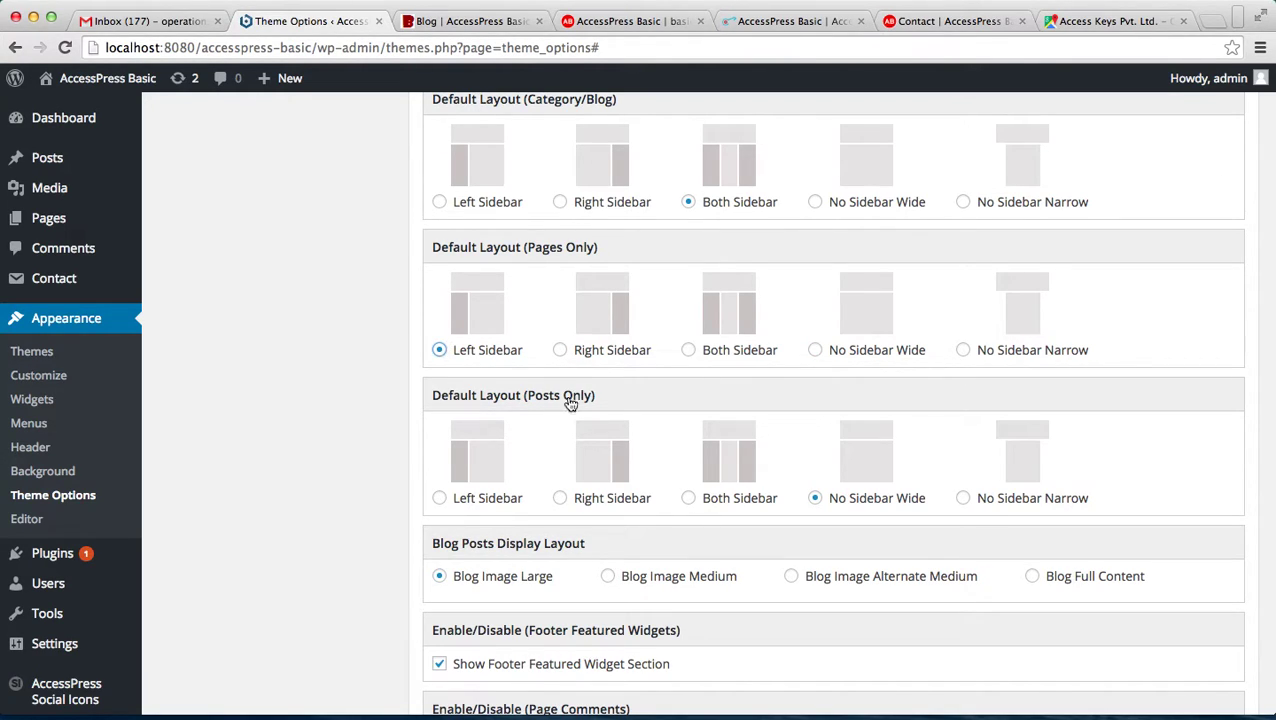
scroll(525, 445, "down", 5)
left_click(469, 630)
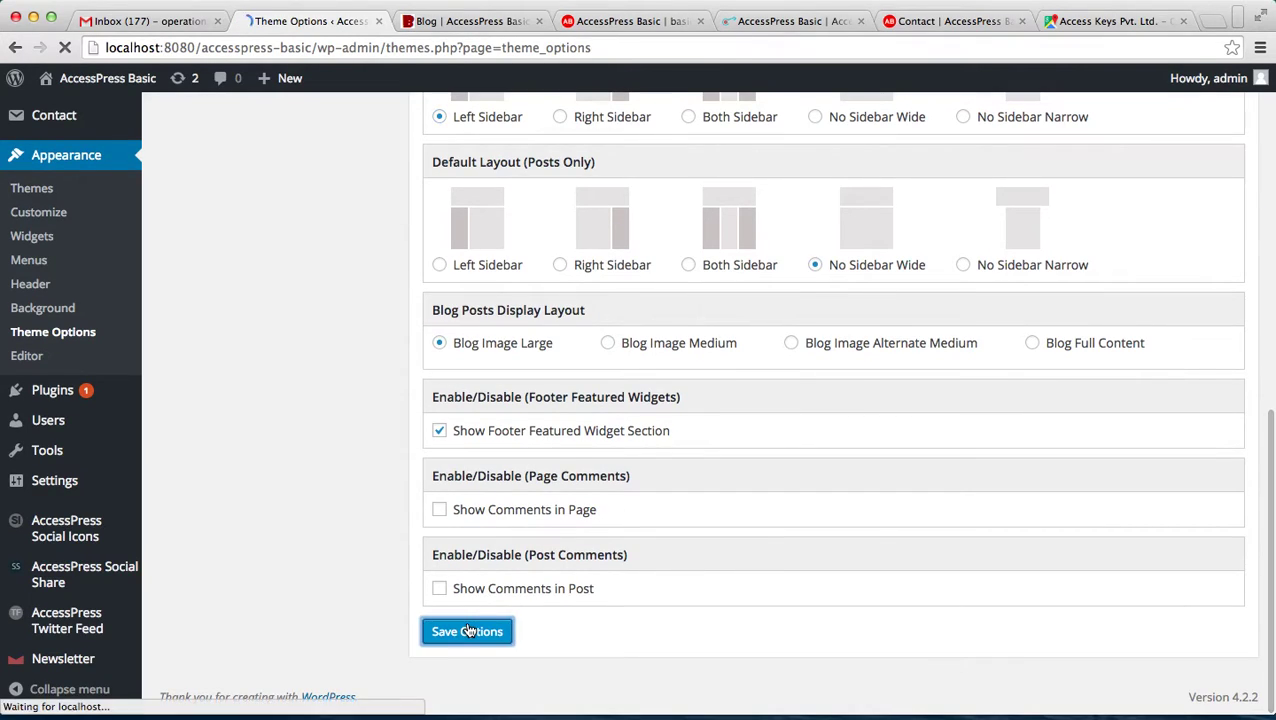
left_click(215, 340)
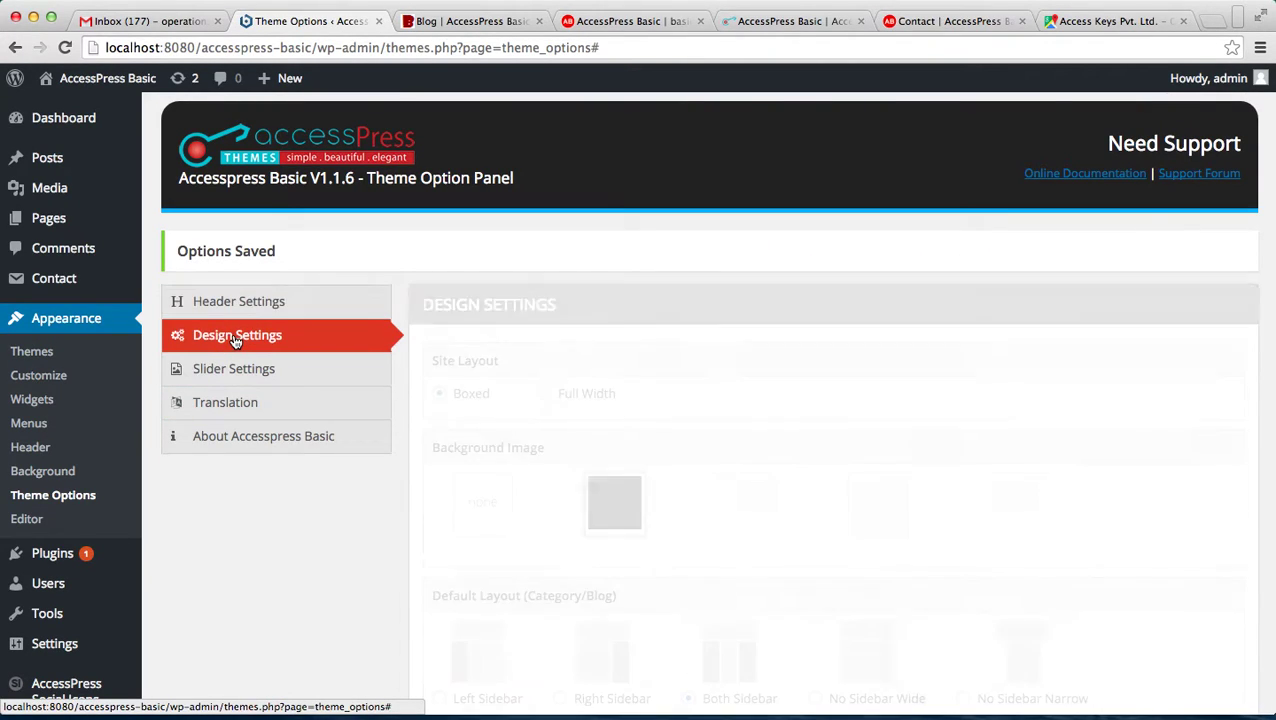
scroll(503, 489, "down", 5)
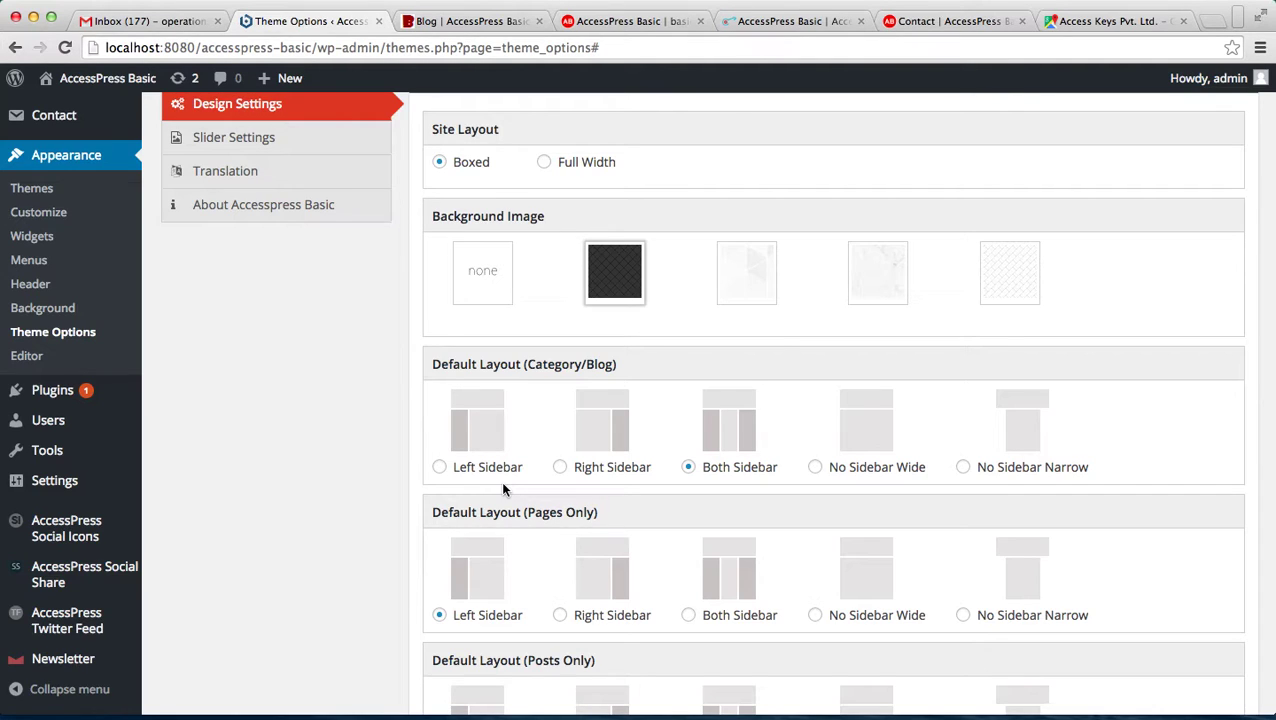
Step: Add a new page titled 'New page', keep Default Layout, and publish it
scroll(15, 290, "up", 5)
mouse_move(48, 216)
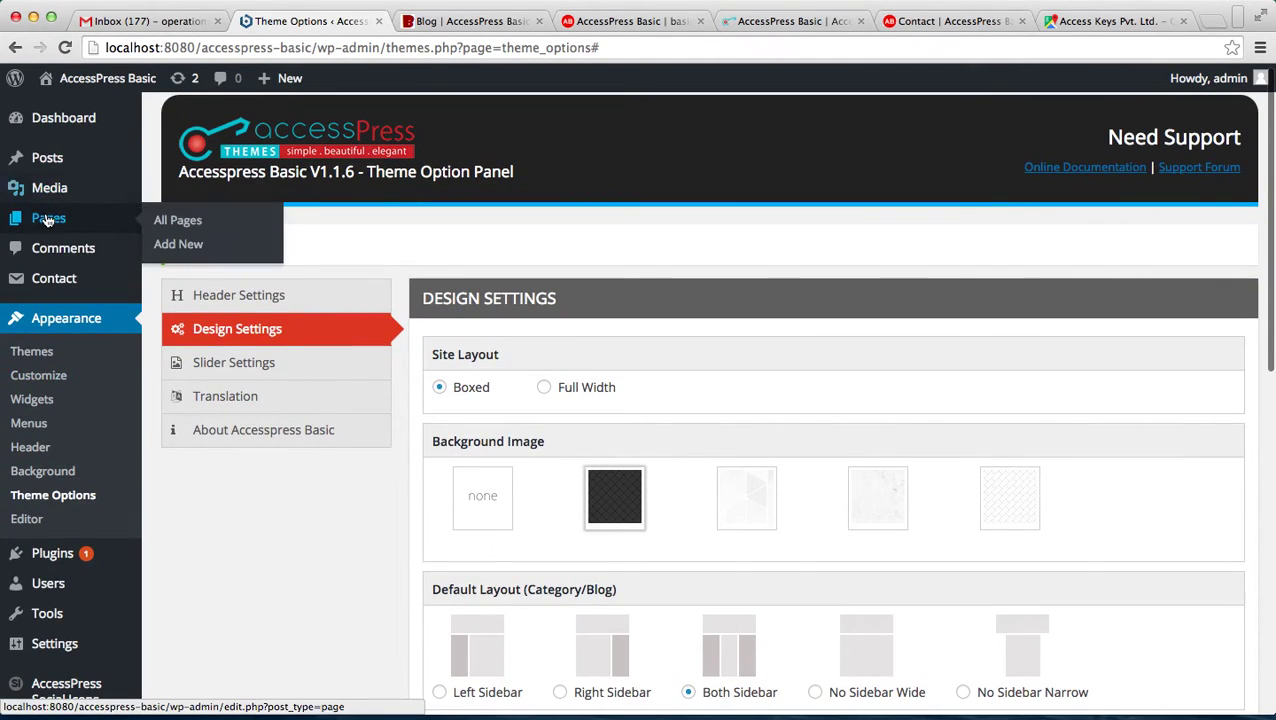
left_click(172, 246)
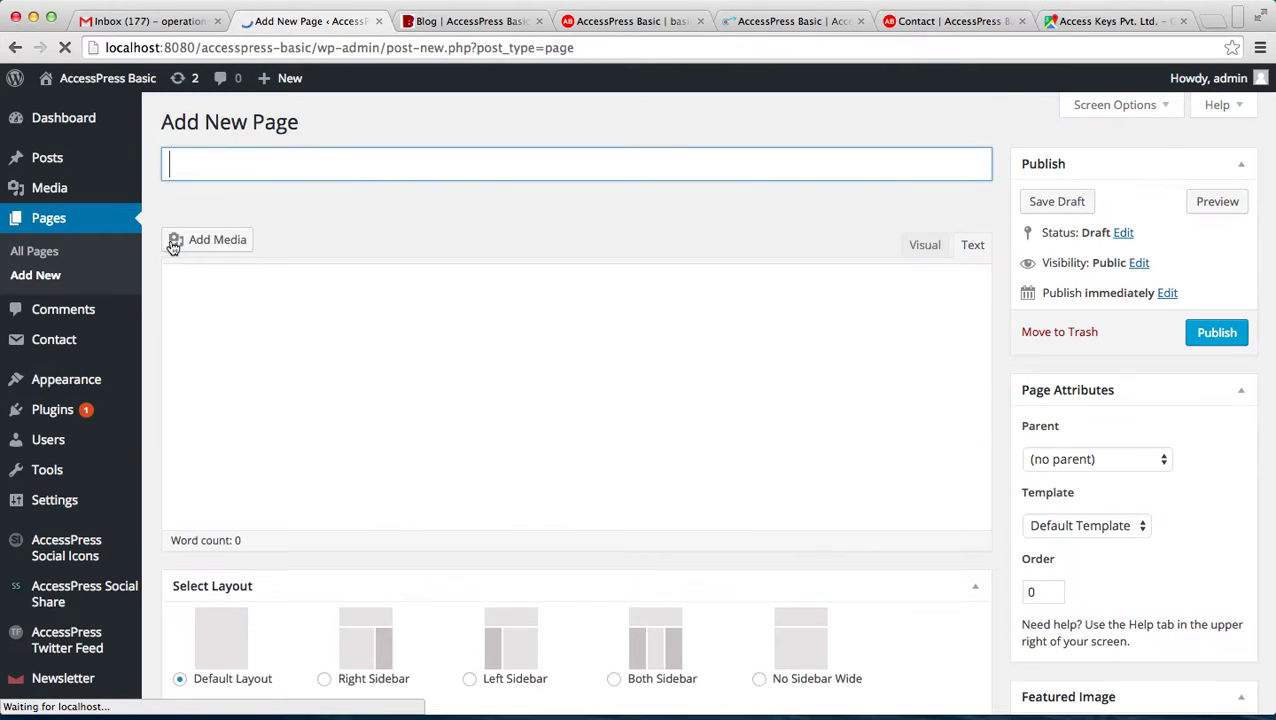
type("New page")
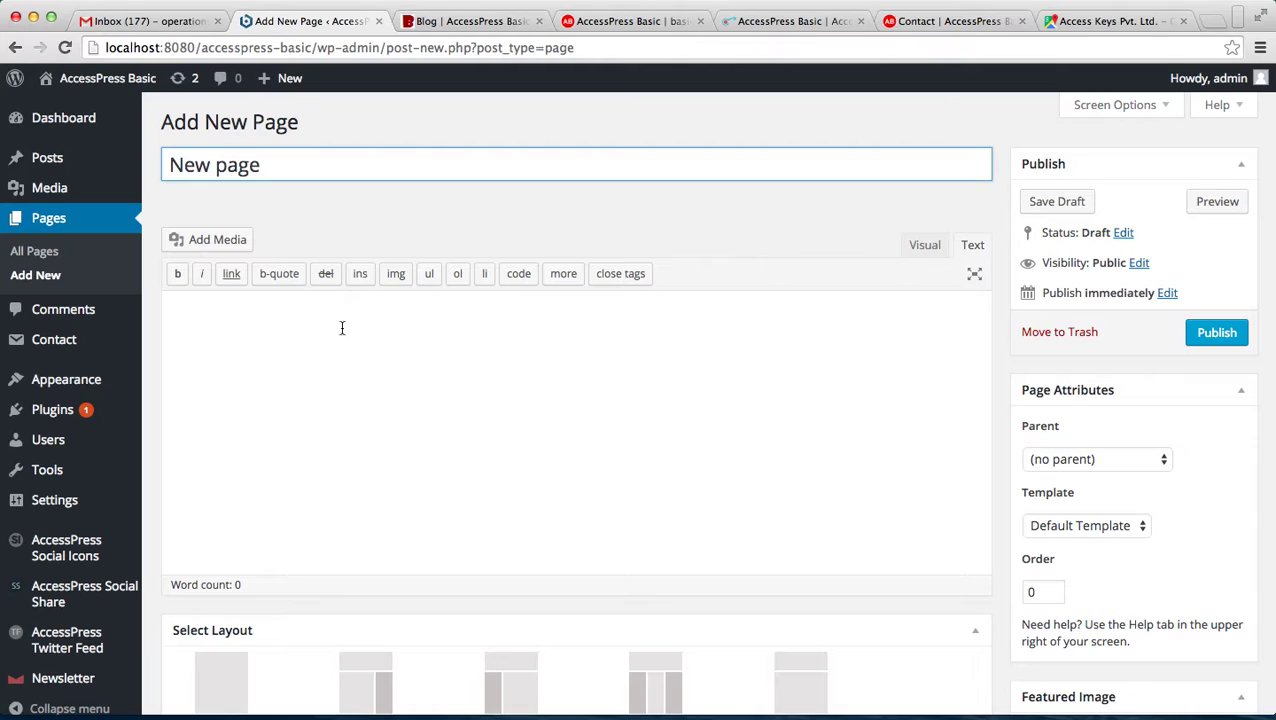
scroll(336, 352, "down", 5)
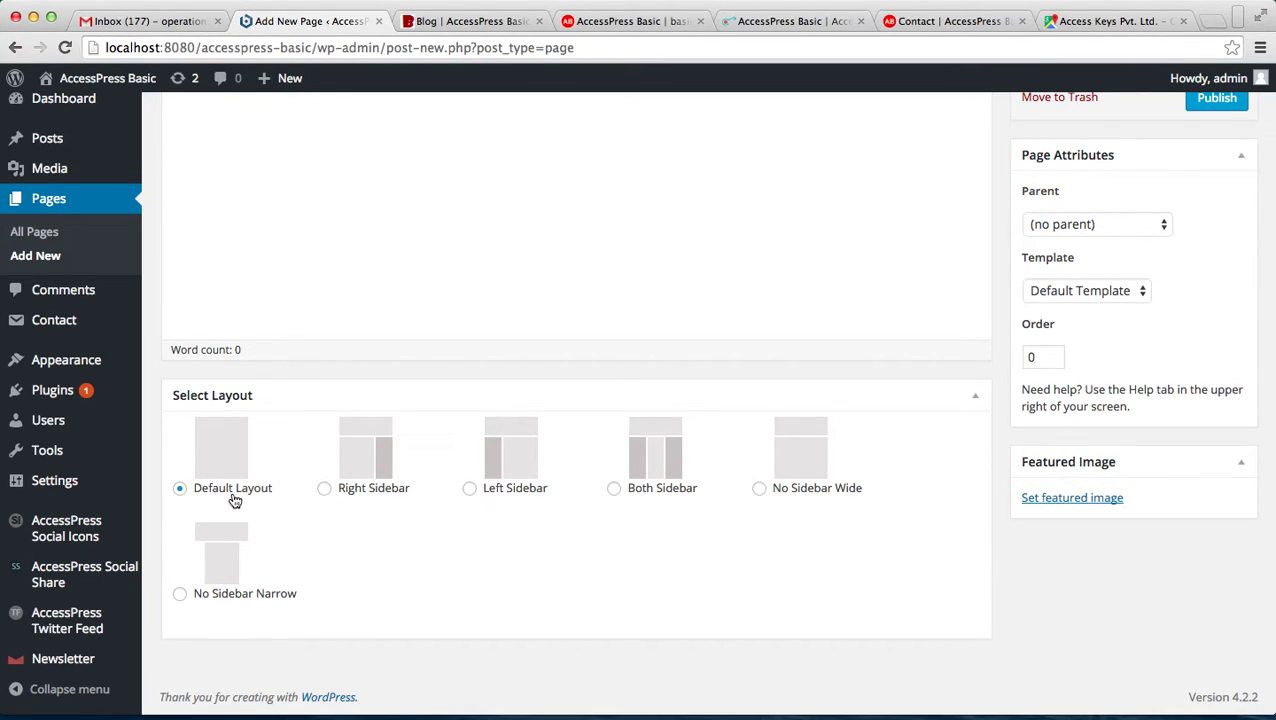
scroll(1178, 353, "up", 5)
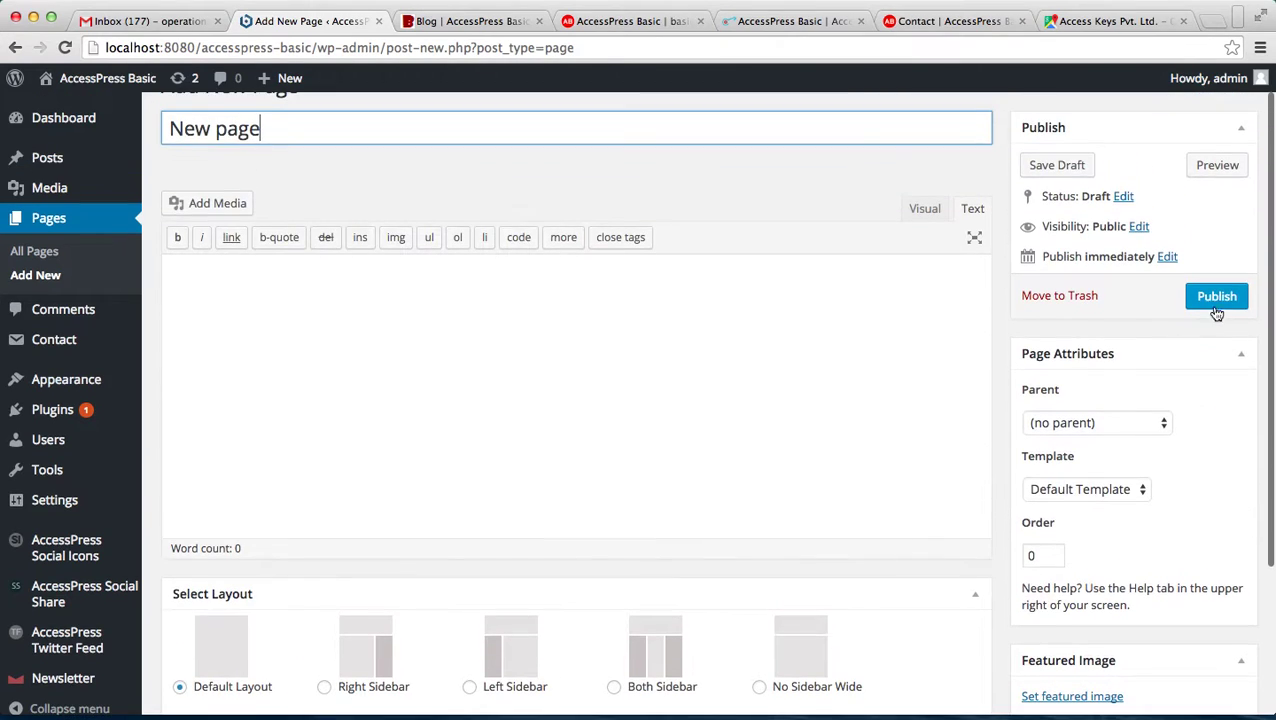
left_click(1224, 300)
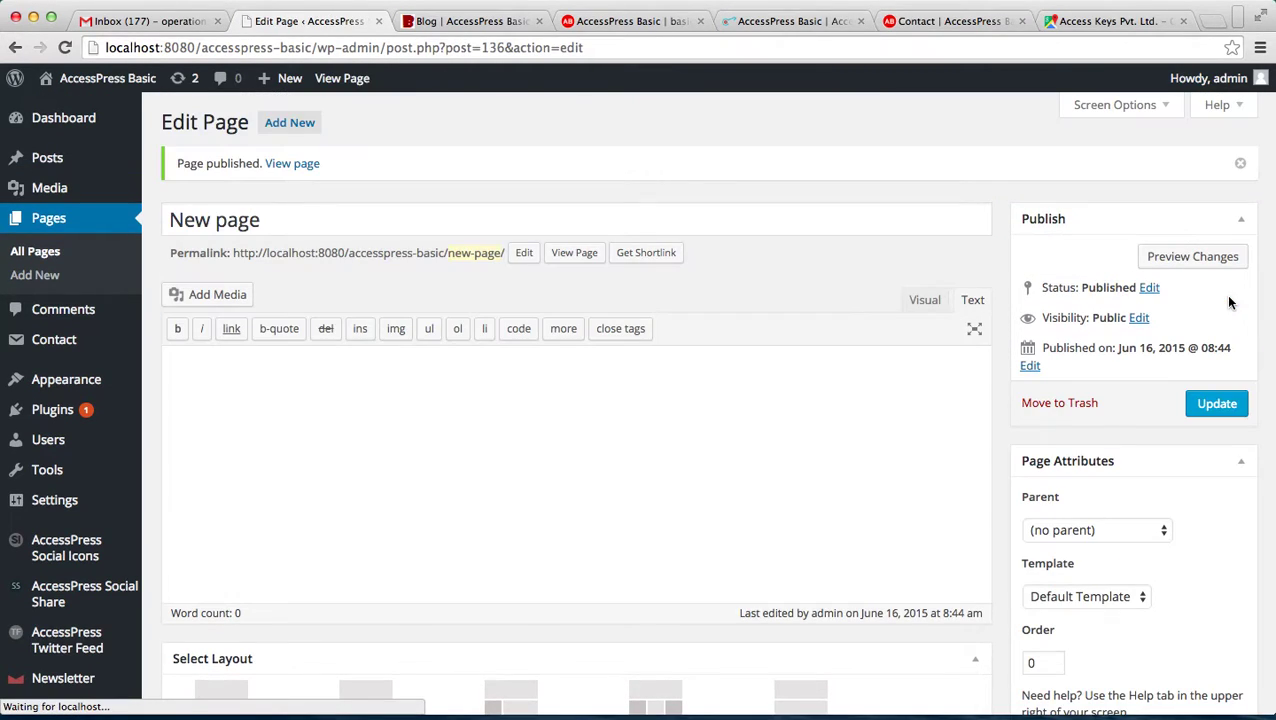
Step: In Appearance > Menus, append 'New page' to the Basic menu and save the menu
mouse_move(70, 397)
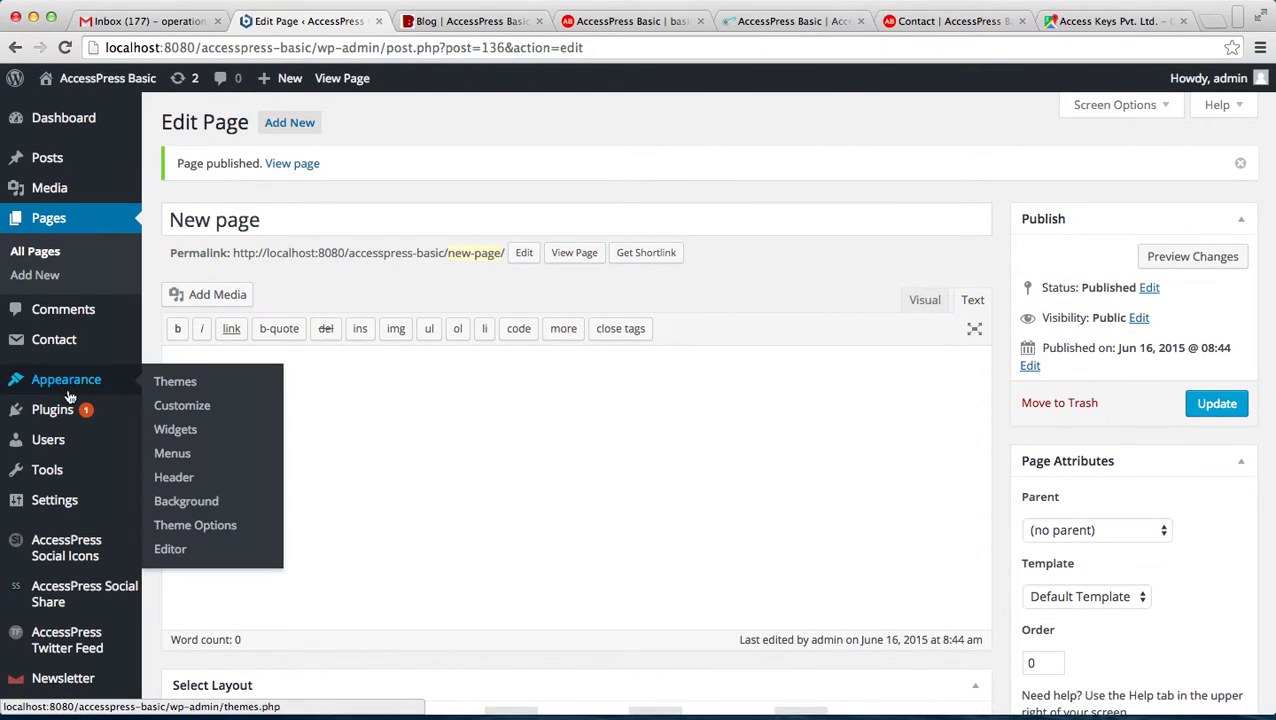
left_click(174, 455)
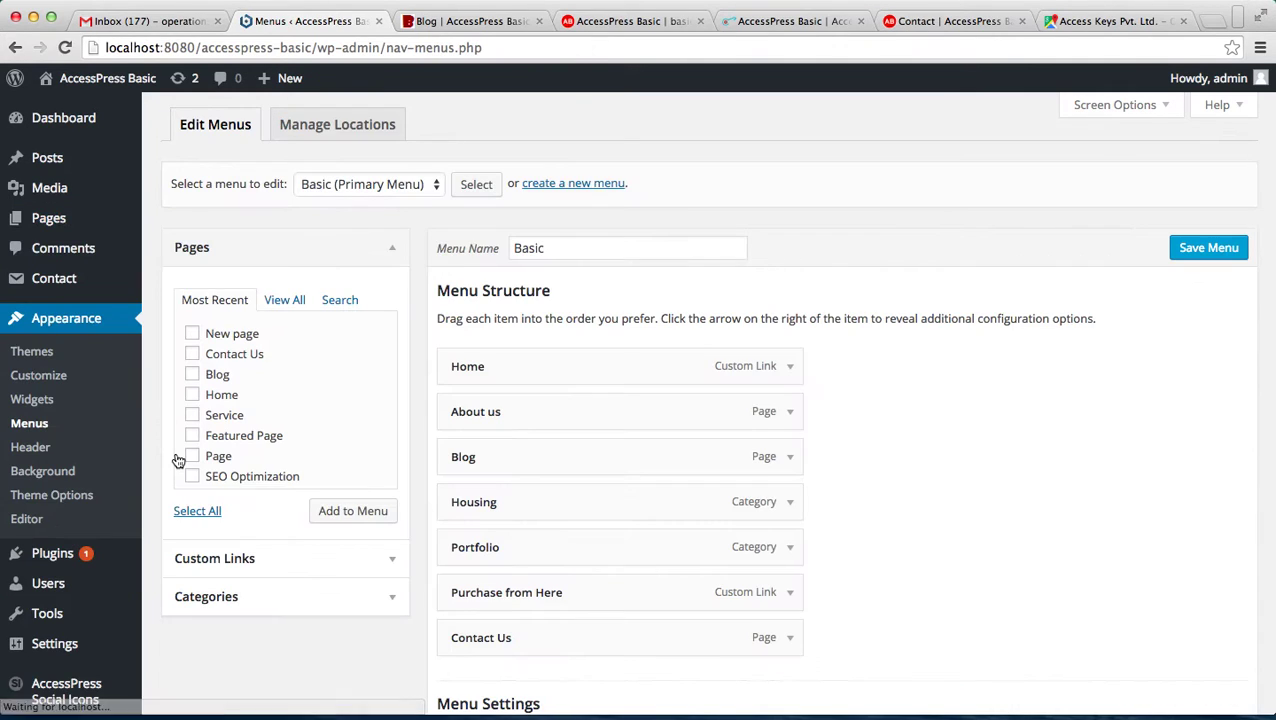
left_click(353, 510)
scroll(609, 638, "down", 2)
scroll(609, 638, "down", 3)
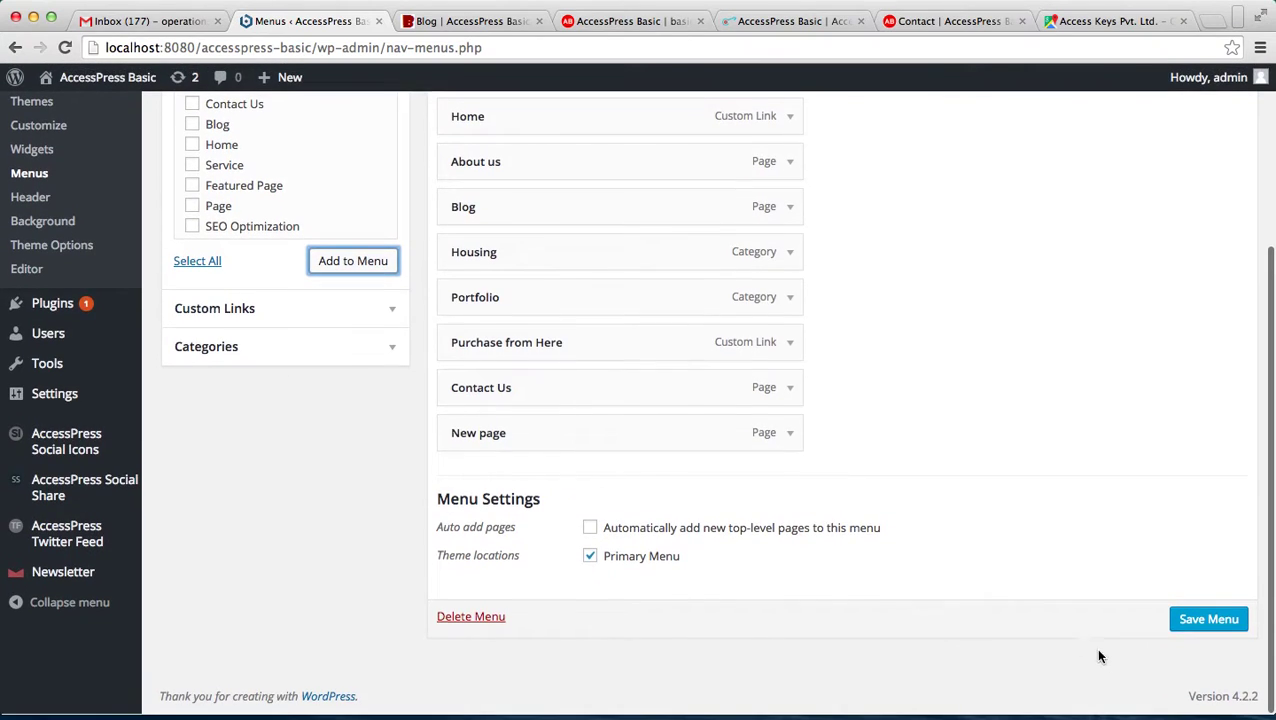
left_click(1198, 620)
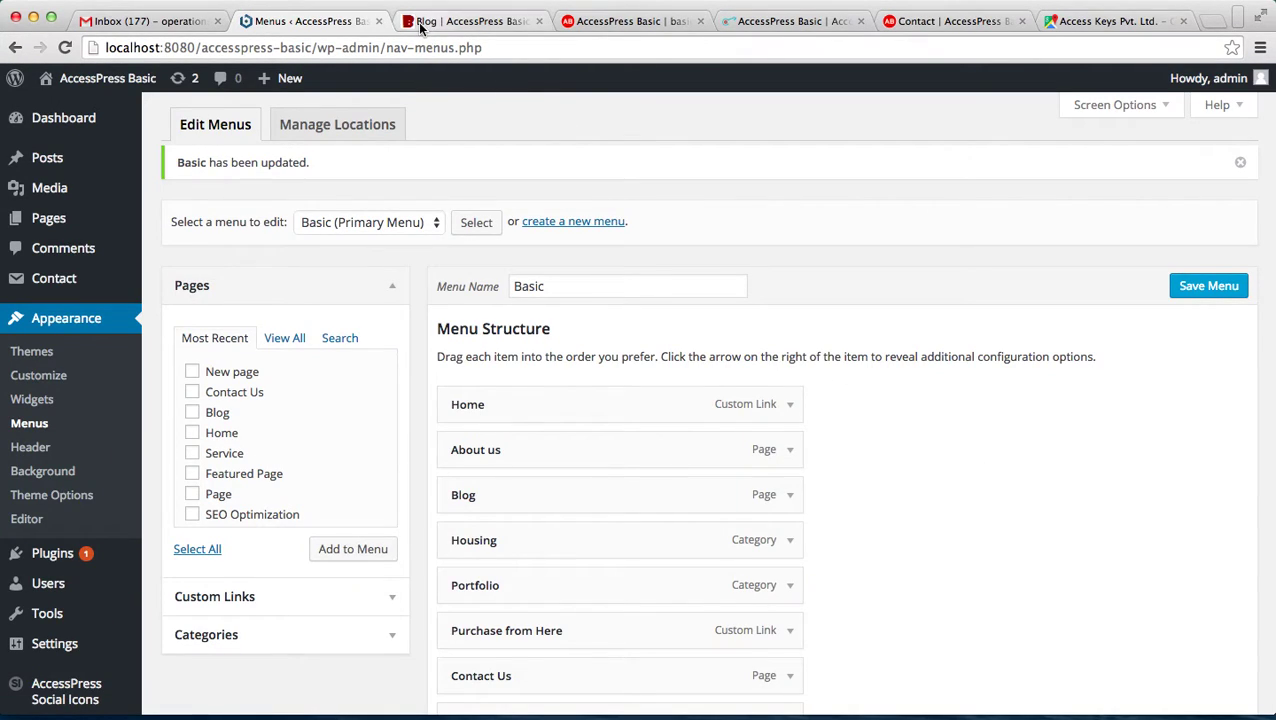
left_click(421, 22)
left_click(410, 48)
key("Return")
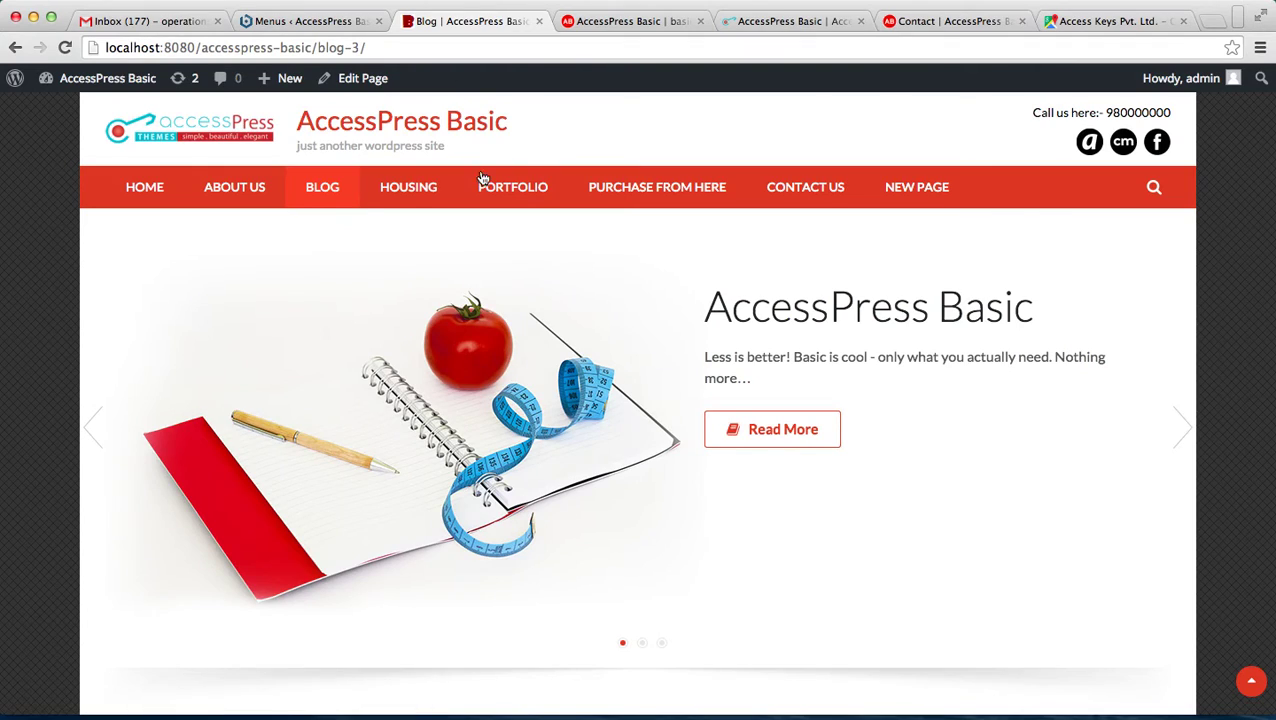
left_click(907, 198)
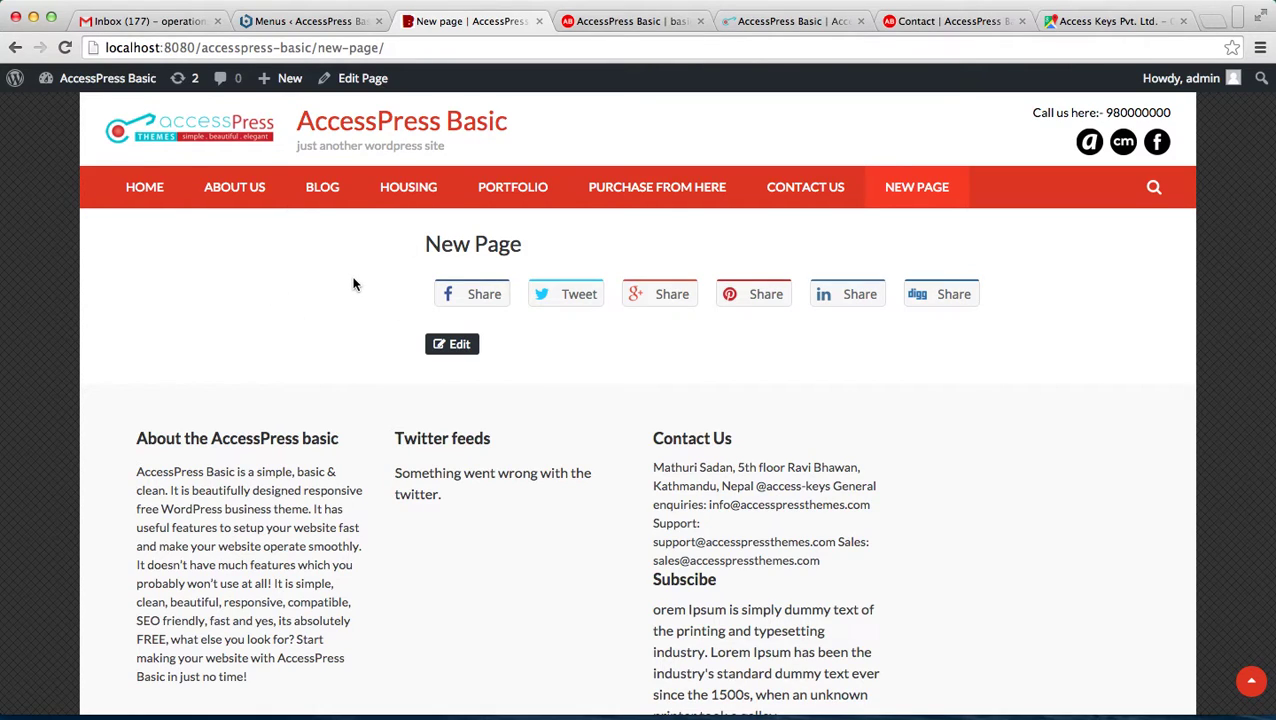
Step: Open New page from the All Pages list for editing in the Text editor
left_click(340, 21)
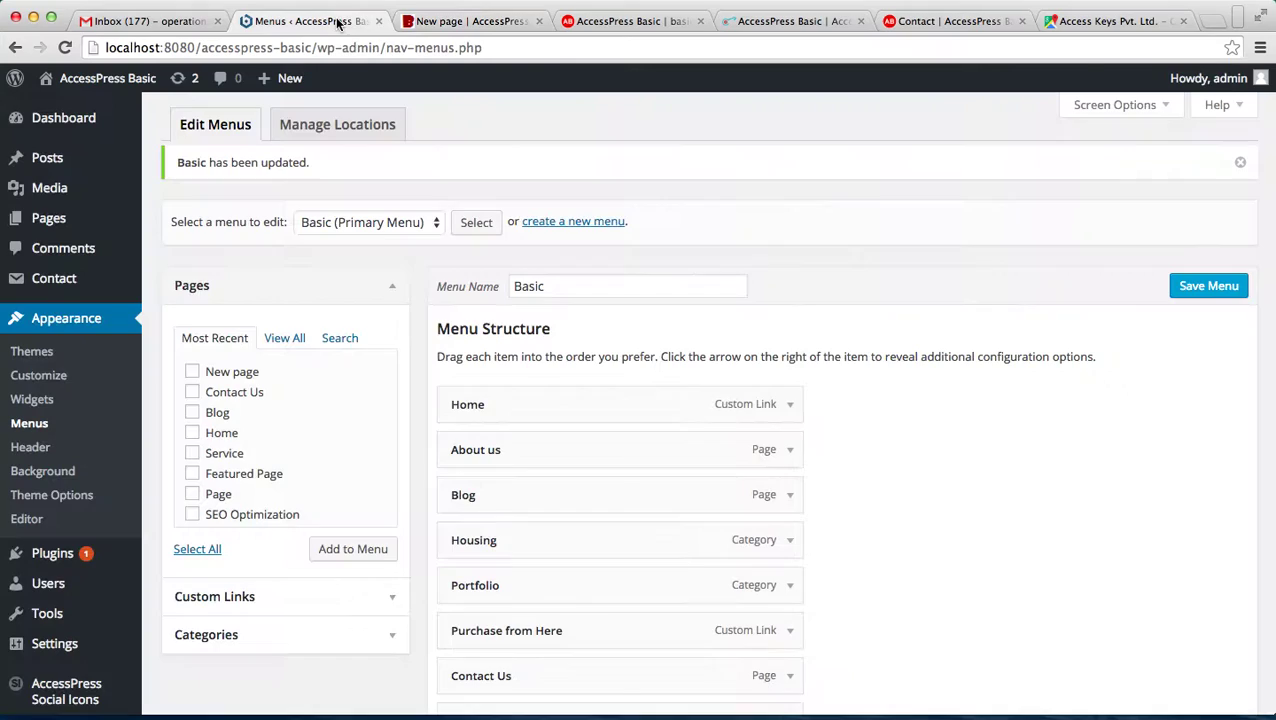
mouse_move(66, 217)
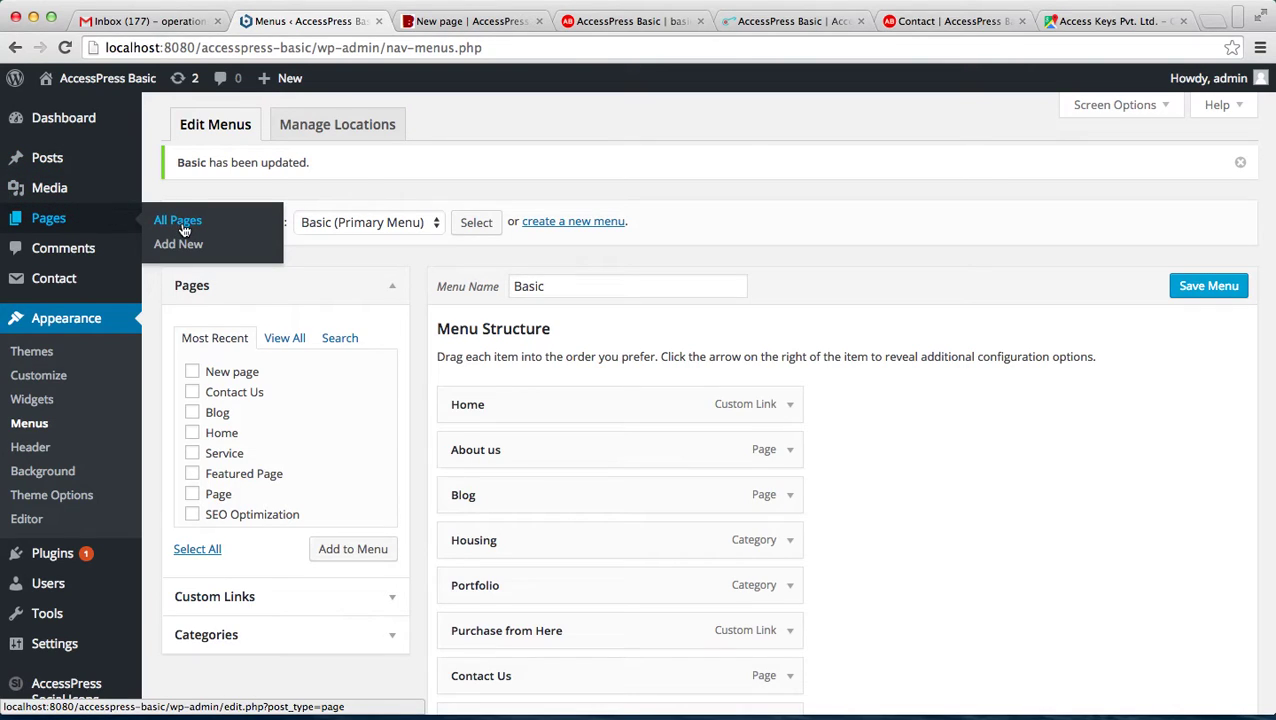
left_click(180, 222)
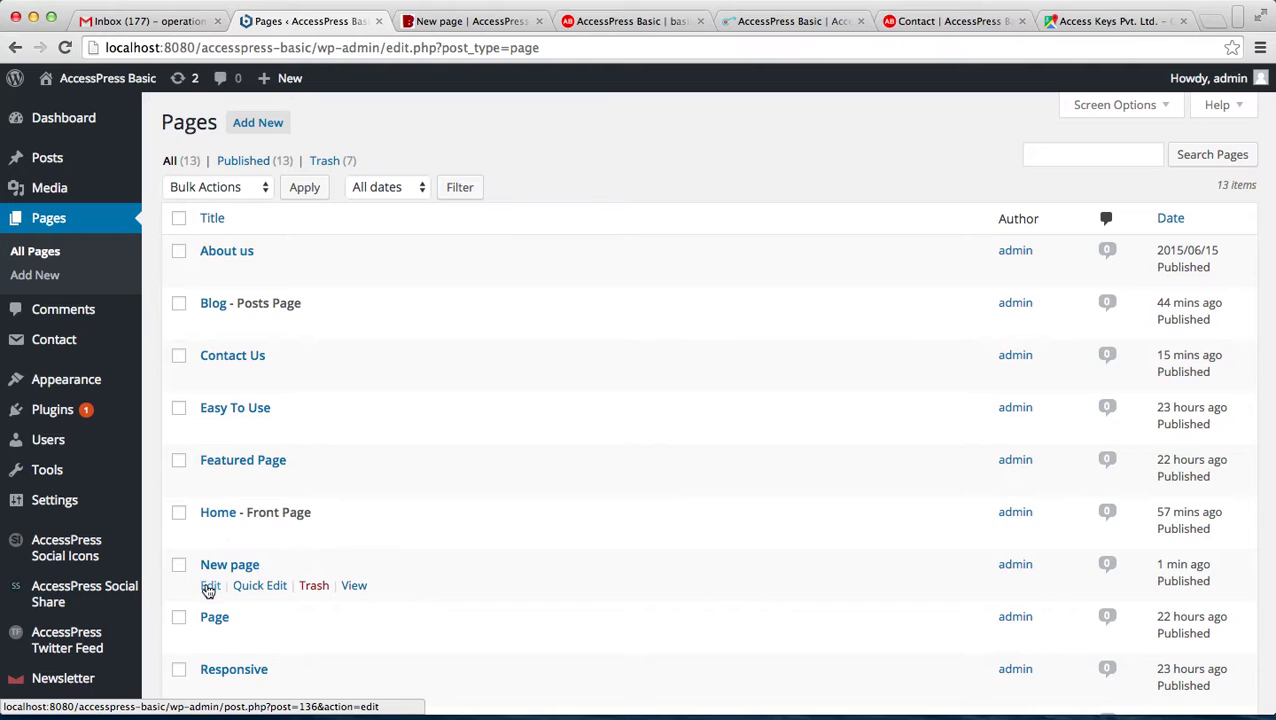
left_click(209, 585)
left_click(330, 322)
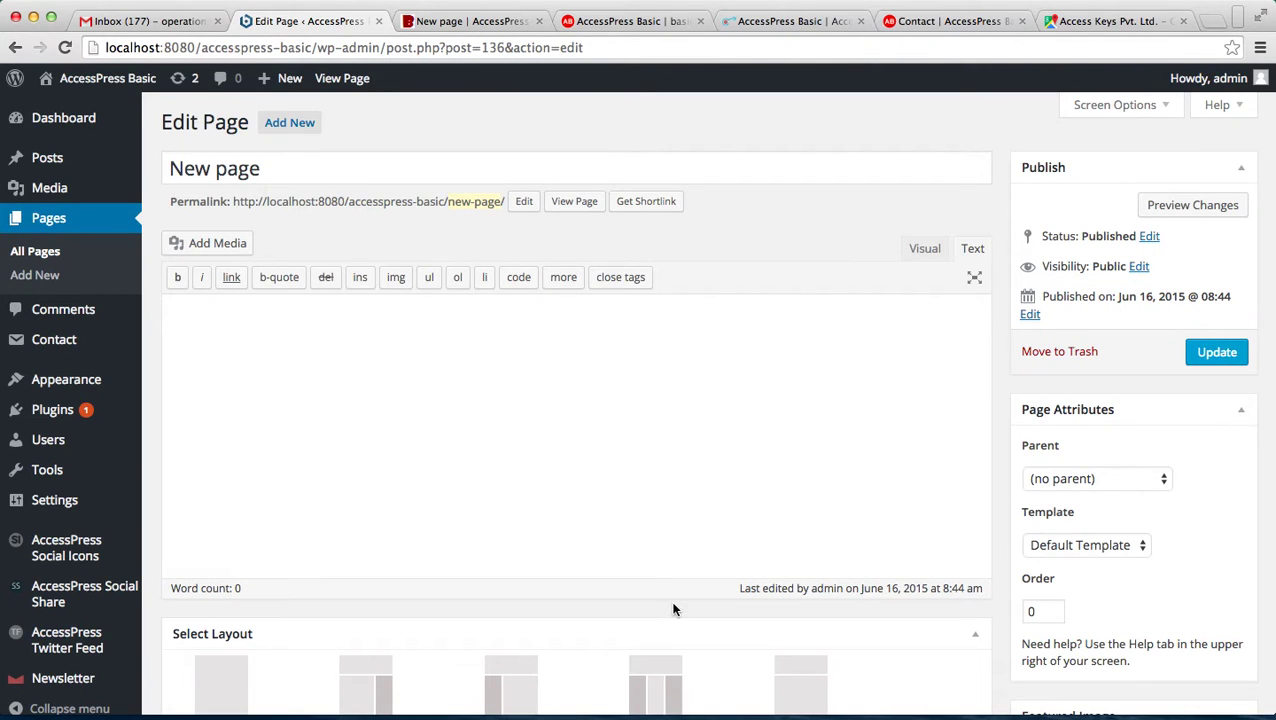
Step: Copy the Lorem Ipsum paragraph from TextEdit into New page's content and update the page
left_click(606, 715)
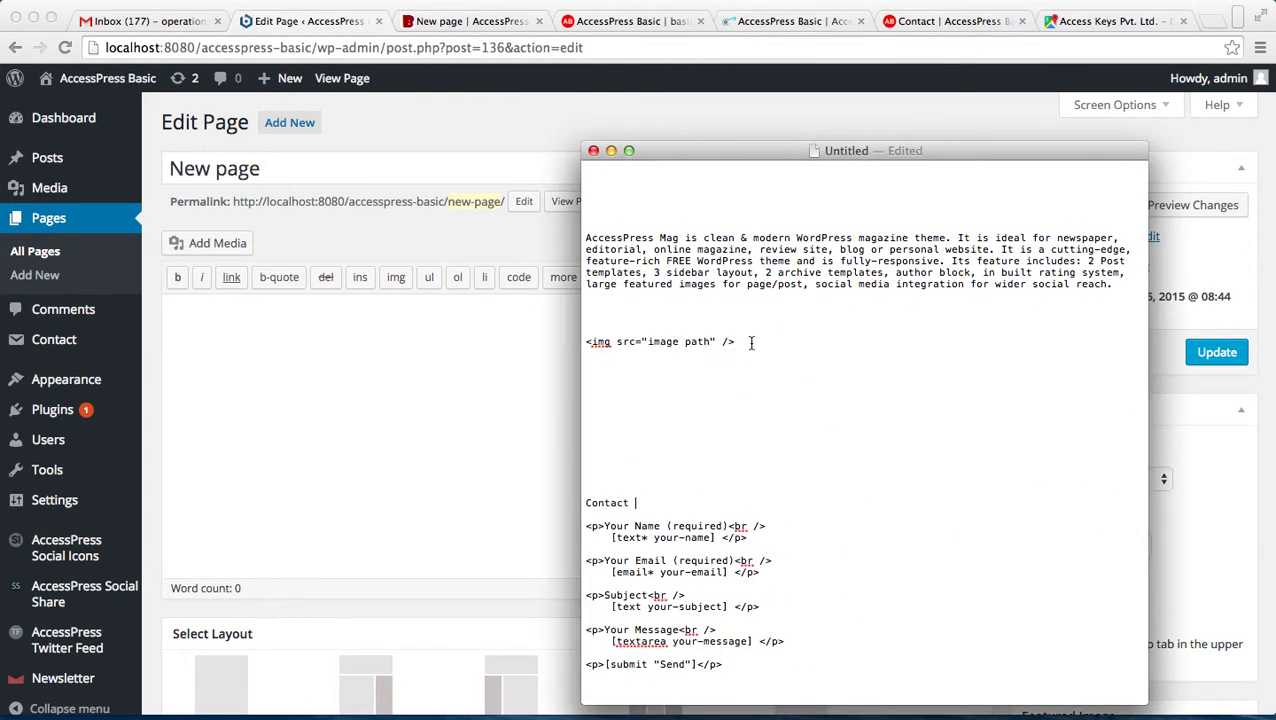
scroll(698, 409, "up", 15)
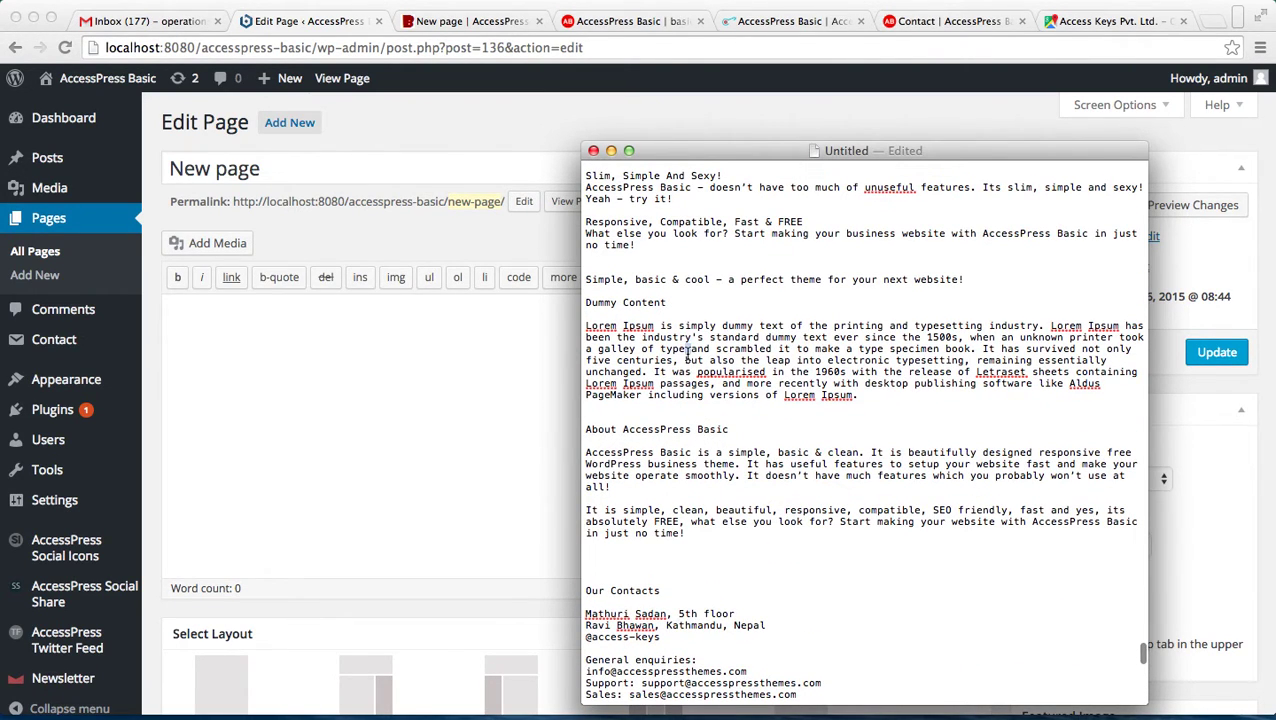
triple_click(687, 355)
key("super+c")
left_click(497, 348)
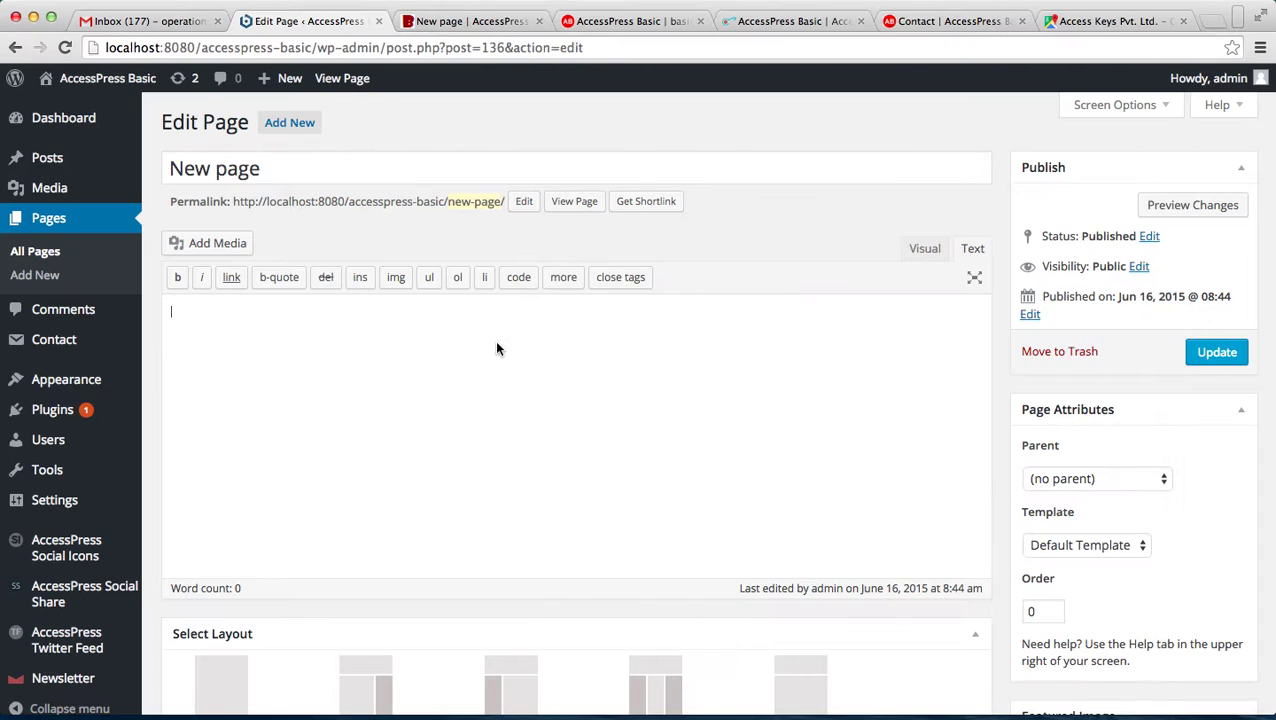
key("super+v")
scroll(497, 345, "down", 2)
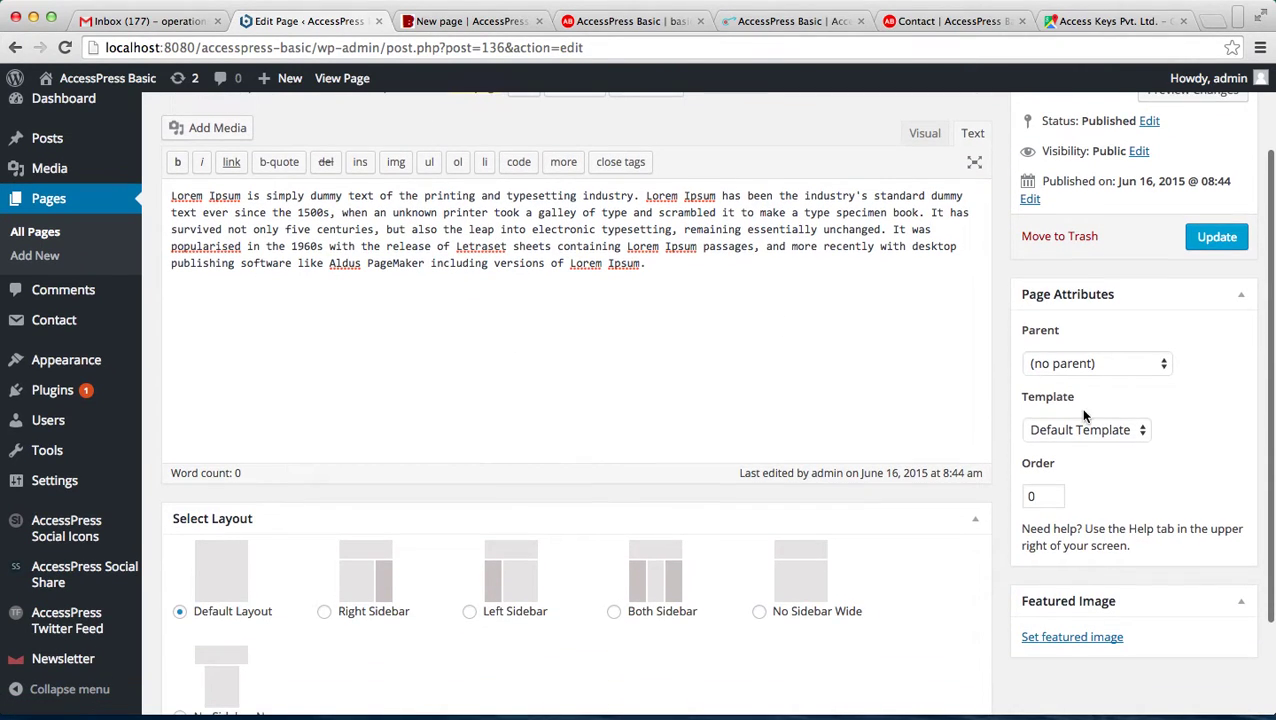
left_click(1201, 250)
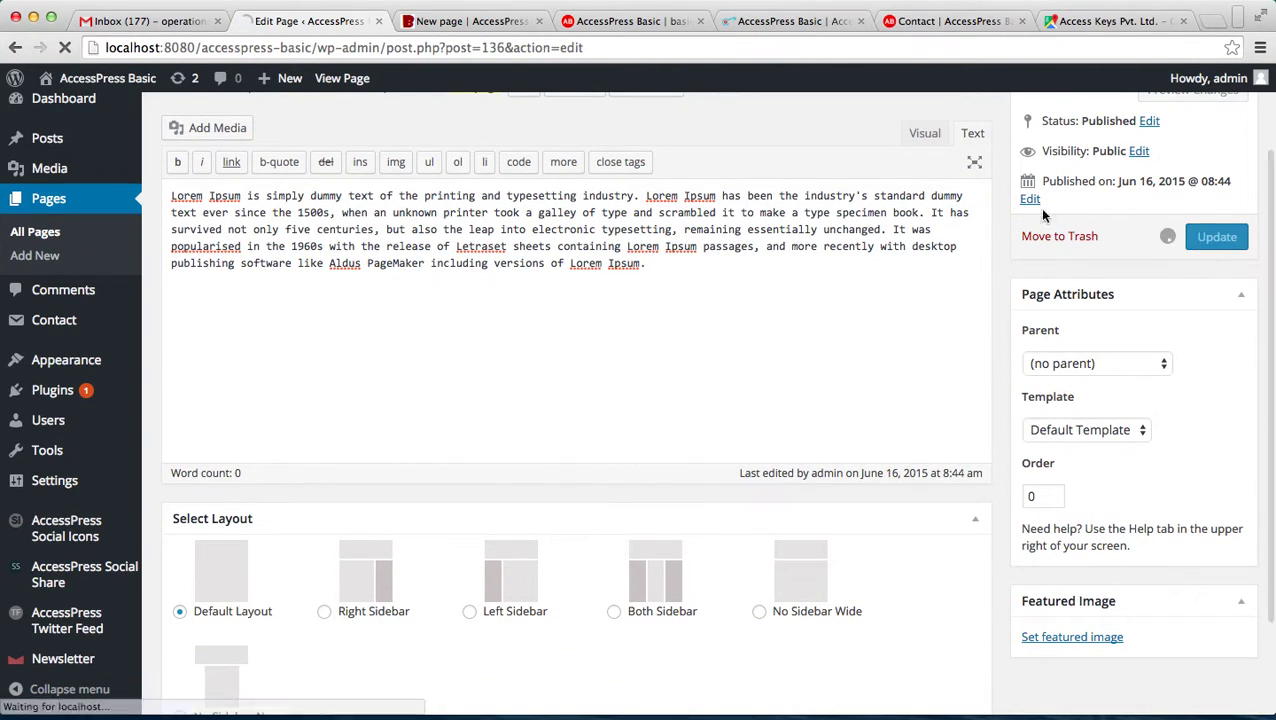
left_click(455, 22)
Step: Reload the live New Page to show the Lorem Ipsum paragraph, then return to its Edit Page screen
left_click(444, 48)
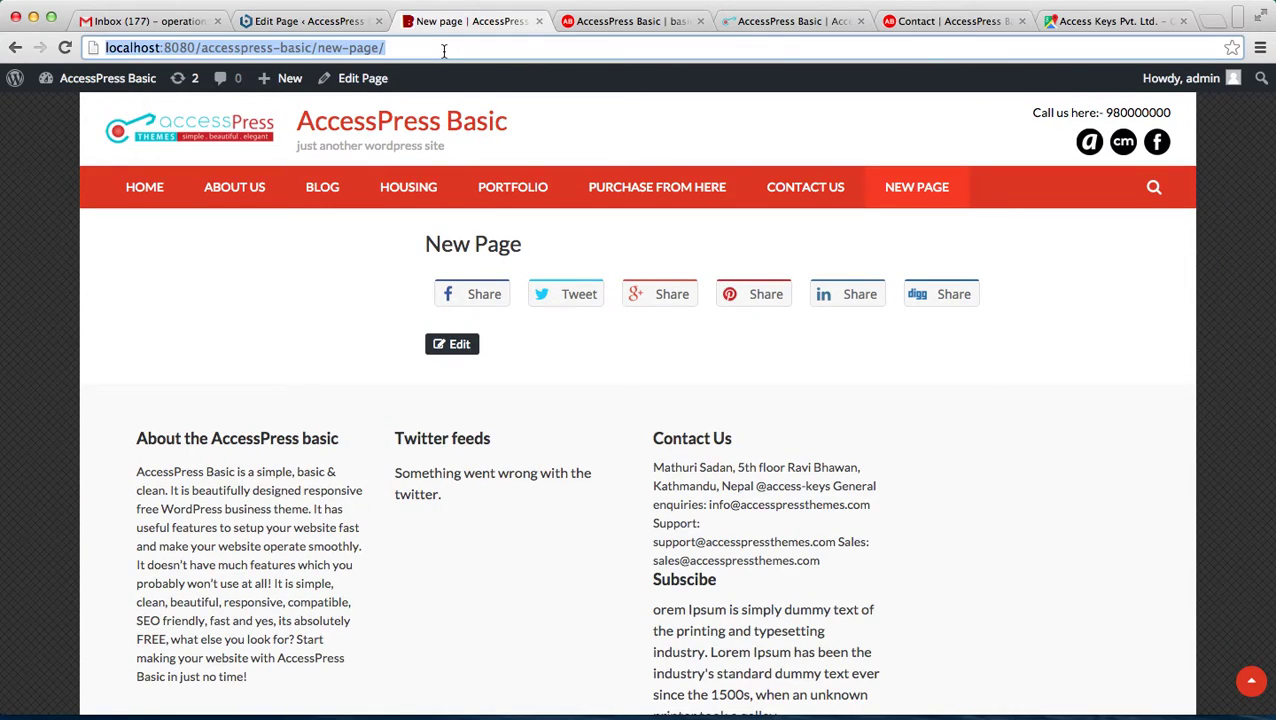
key("Return")
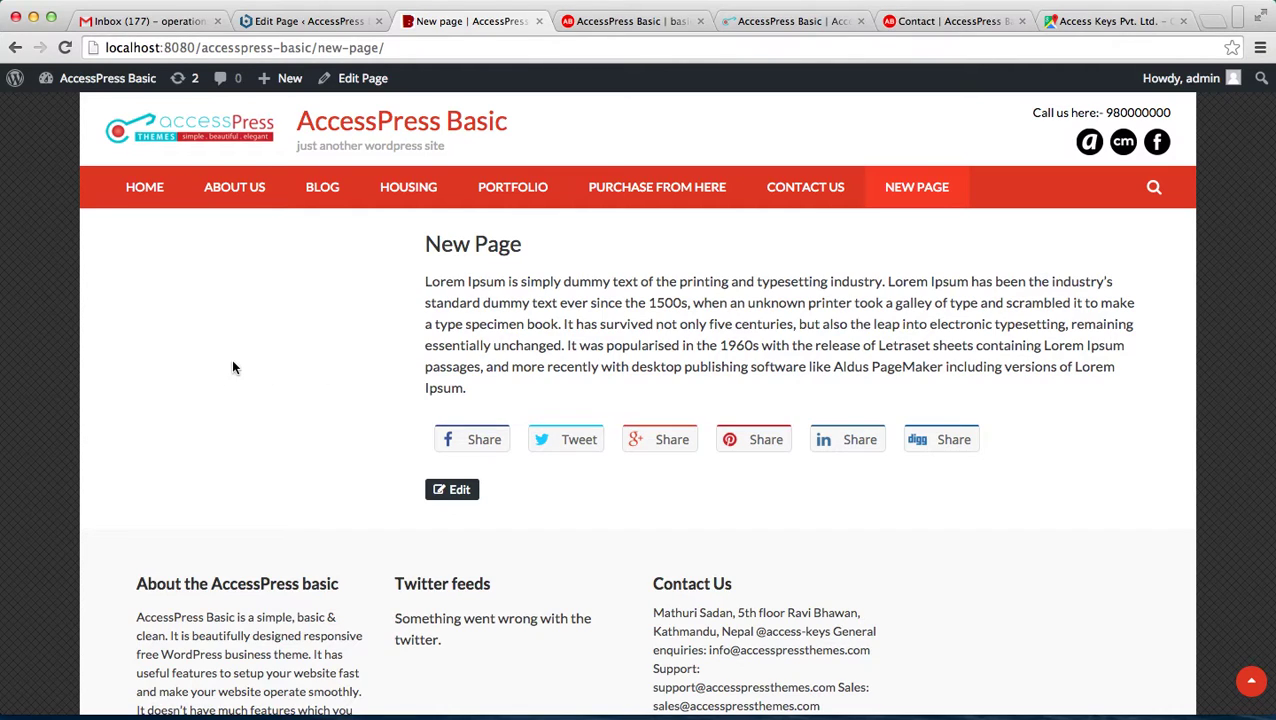
left_click(307, 25)
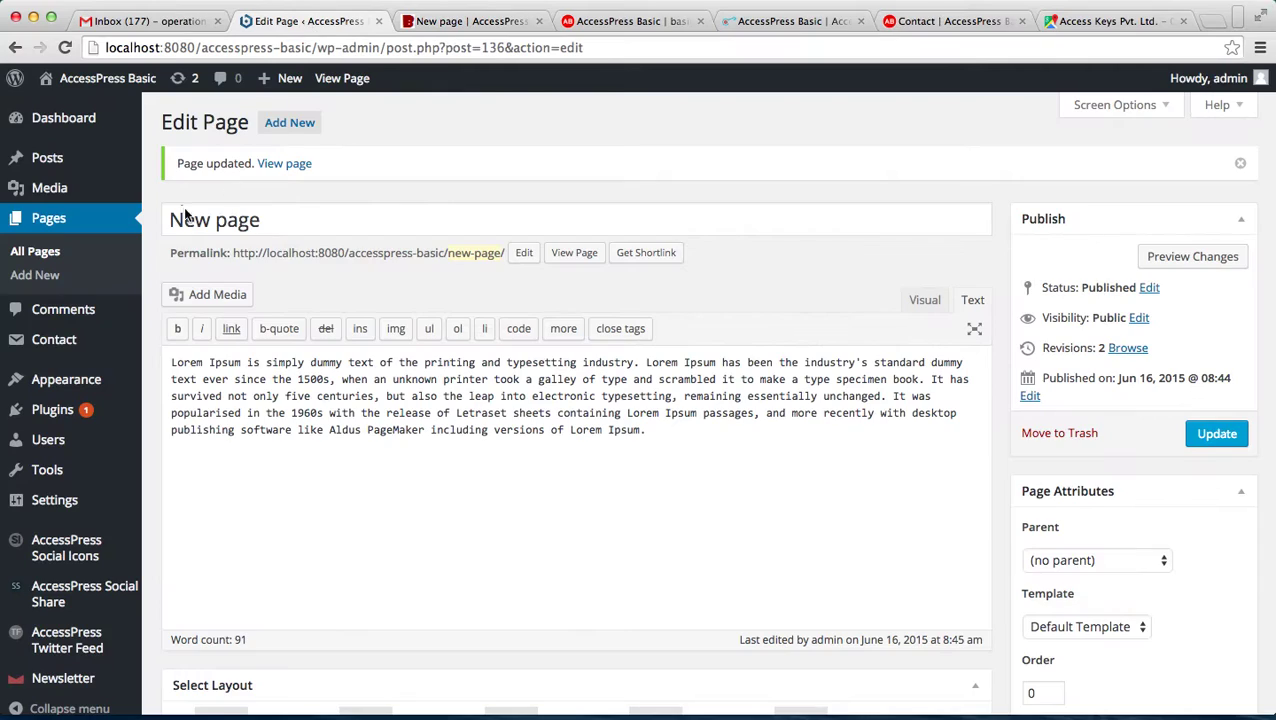
mouse_move(90, 382)
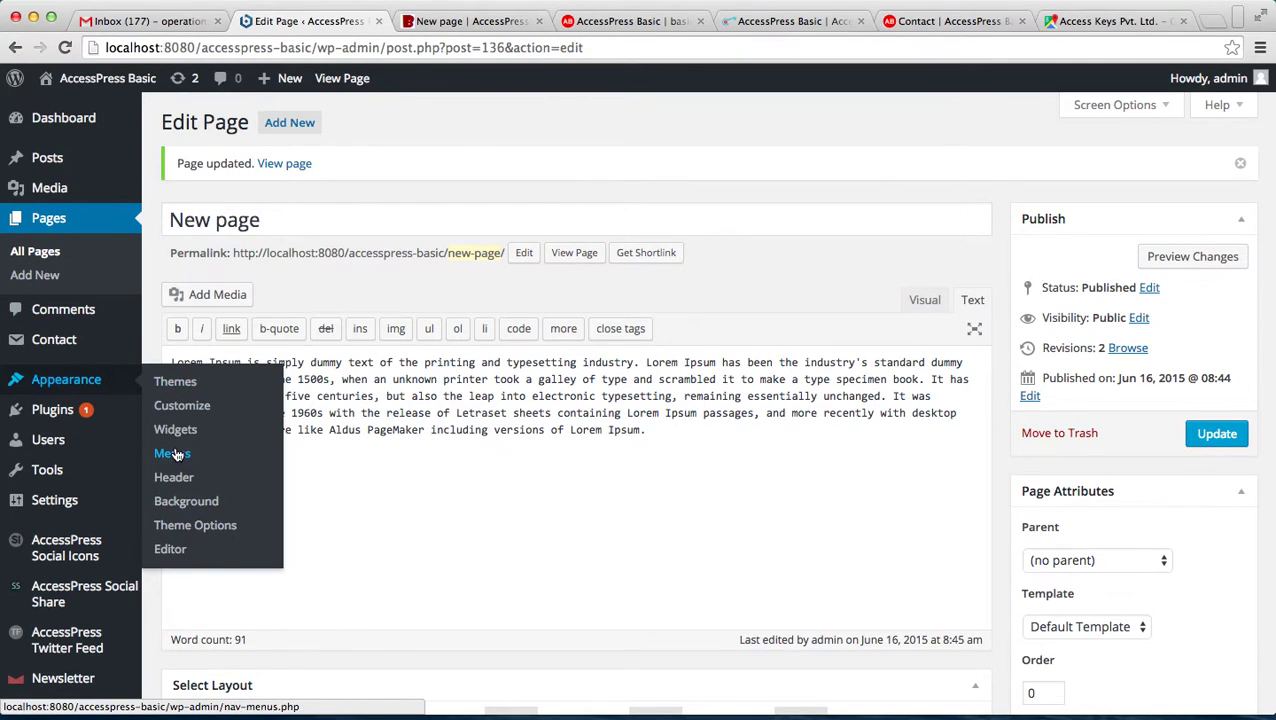
Step: Review AccessPress Basic Design Settings down to Blog Posts Display Layout, currently Blog Image Large
left_click(177, 535)
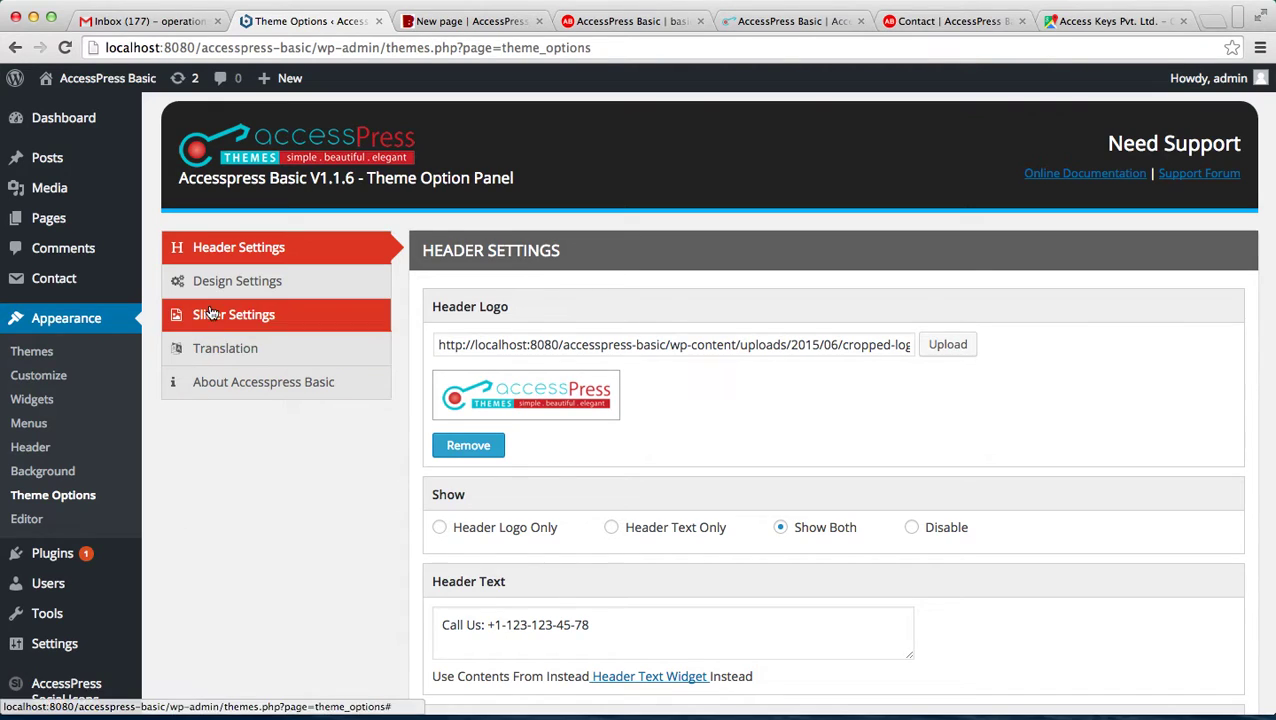
left_click(236, 290)
scroll(650, 581, "down", 10)
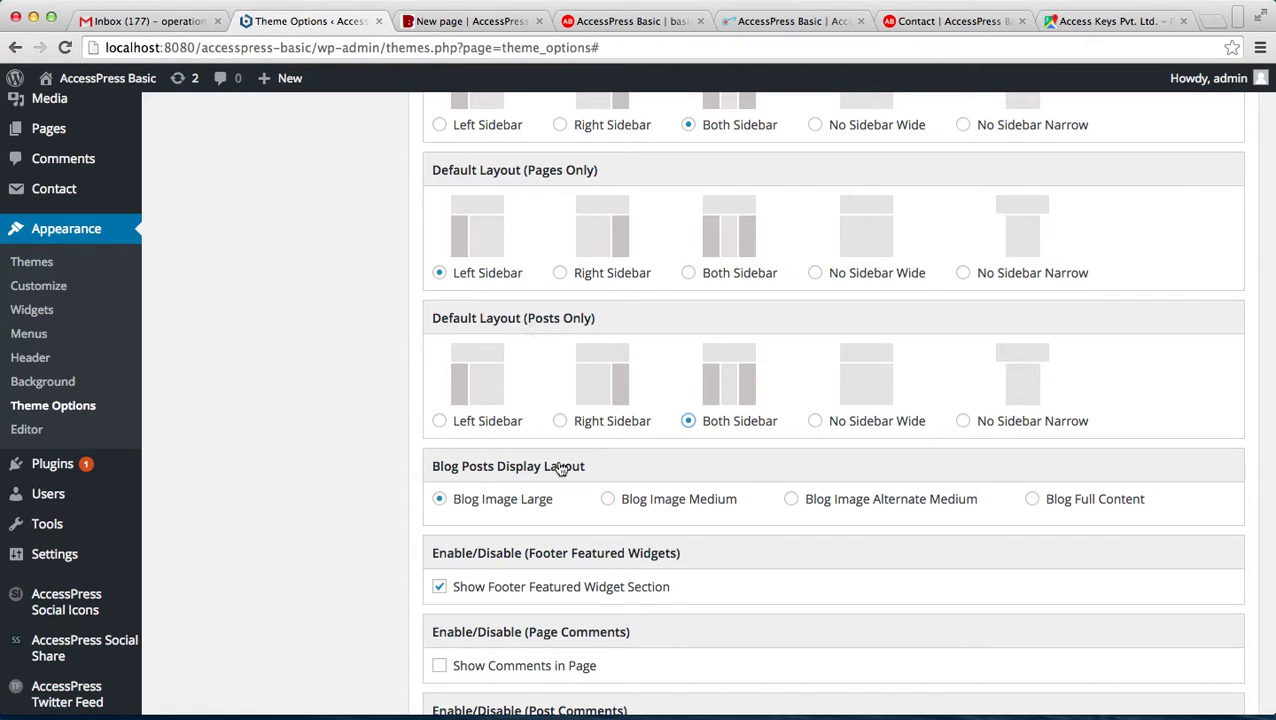
scroll(552, 470, "down", 3)
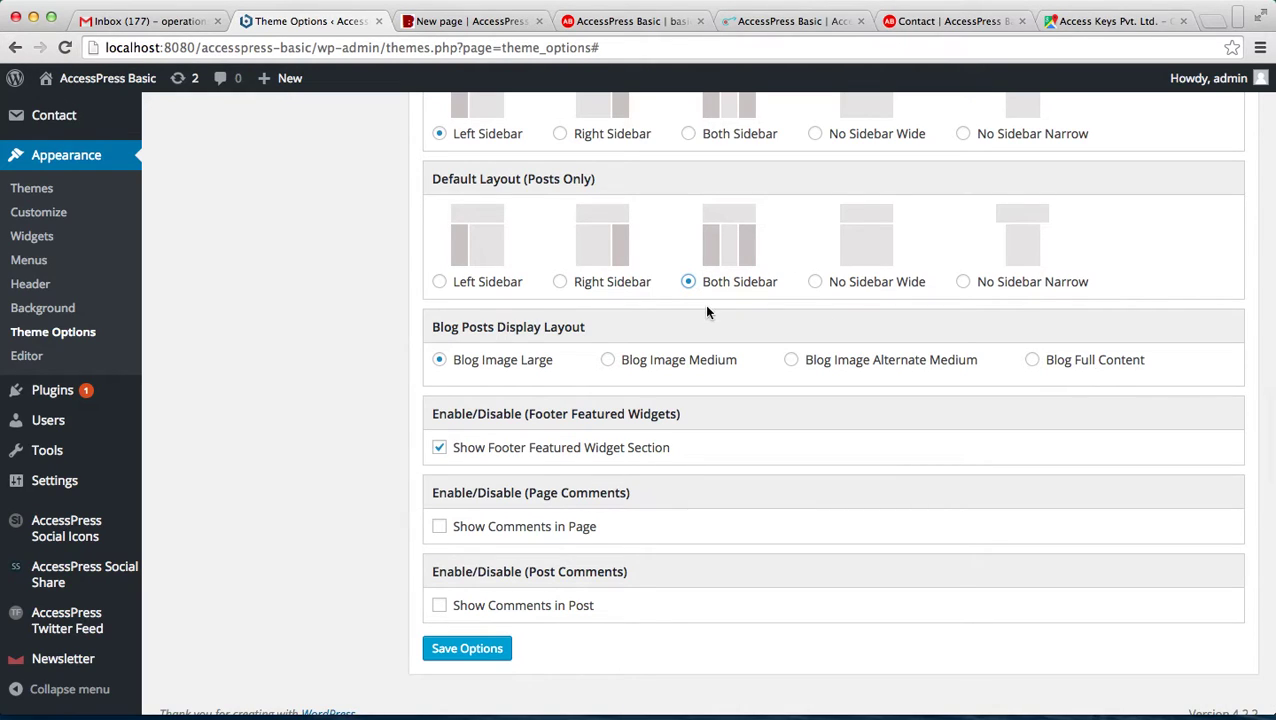
Step: Open the live BLOG page and scroll through Post12, Post 2 and Post 1 with large images
left_click(491, 24)
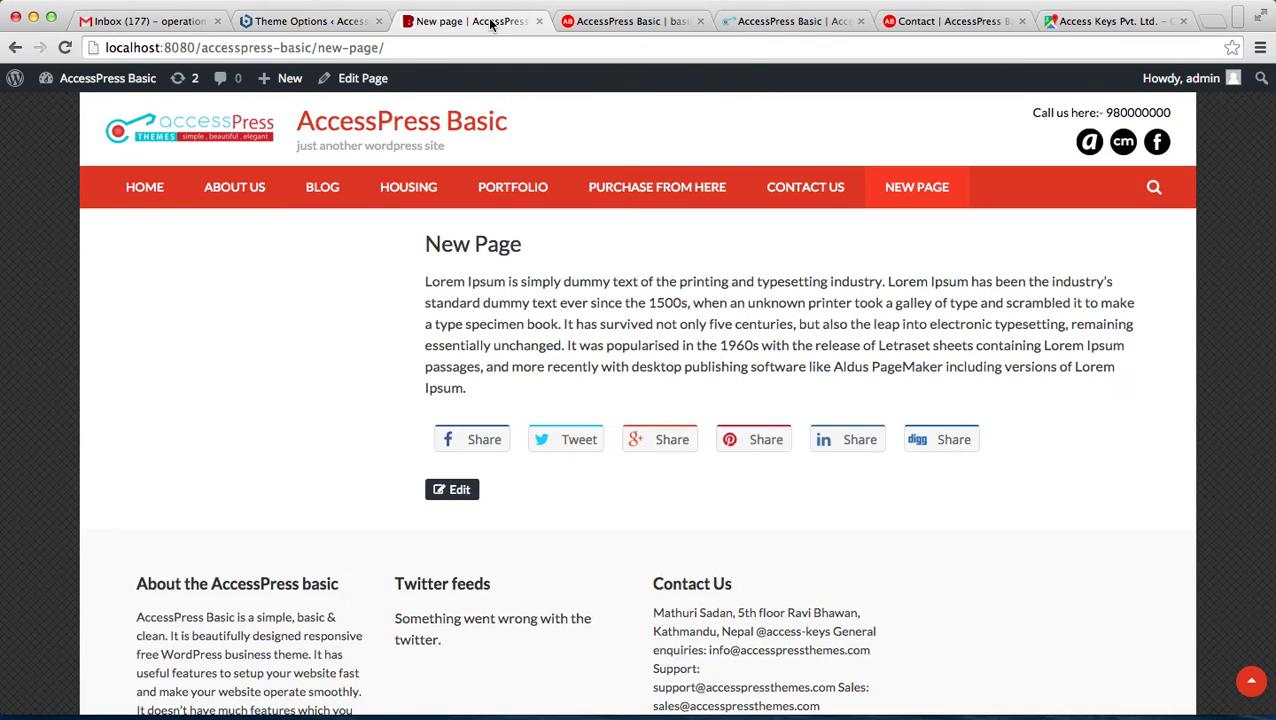
left_click(322, 196)
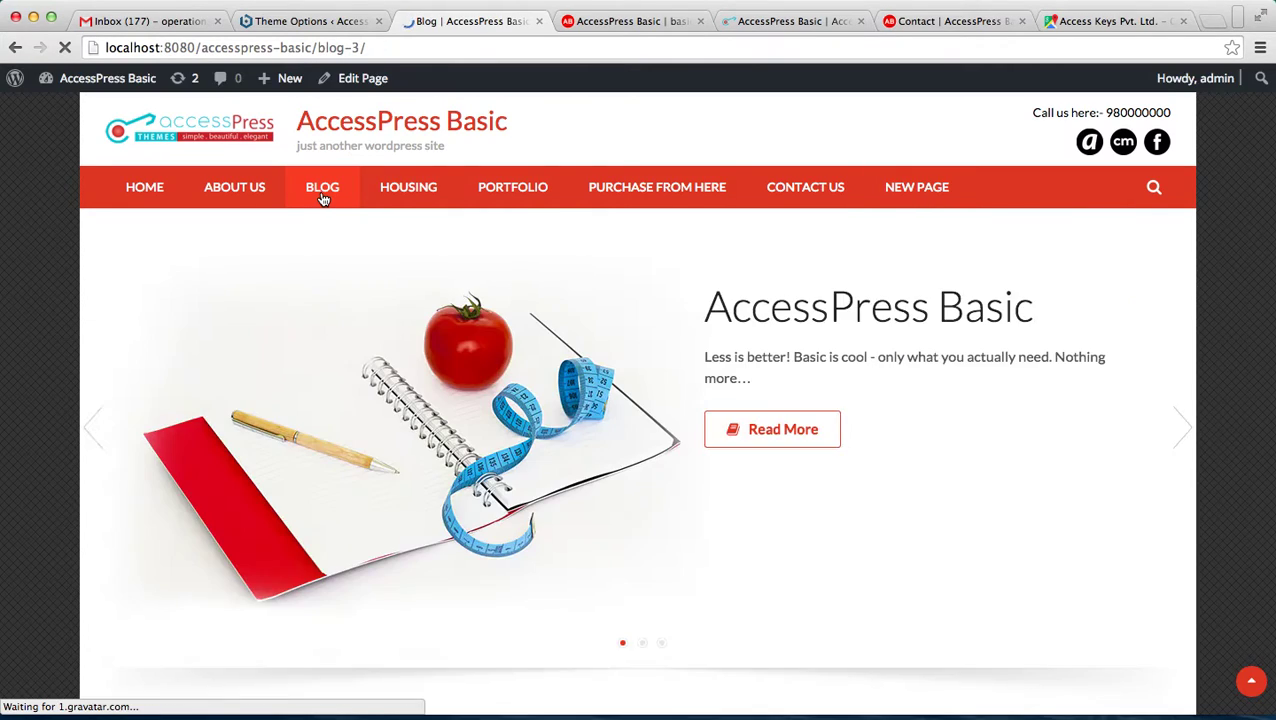
scroll(476, 615, "down", 5)
scroll(478, 623, "down", 5)
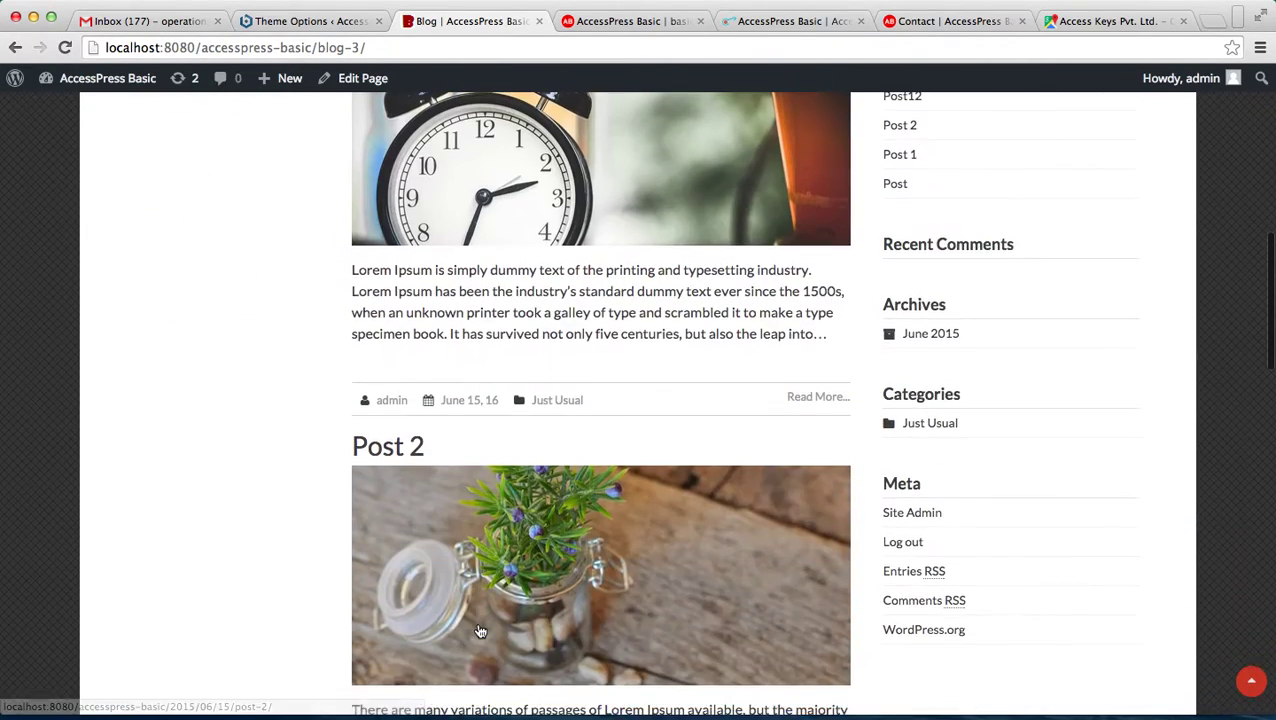
scroll(478, 623, "up", 3)
scroll(480, 630, "down", 2)
scroll(480, 631, "up", 2)
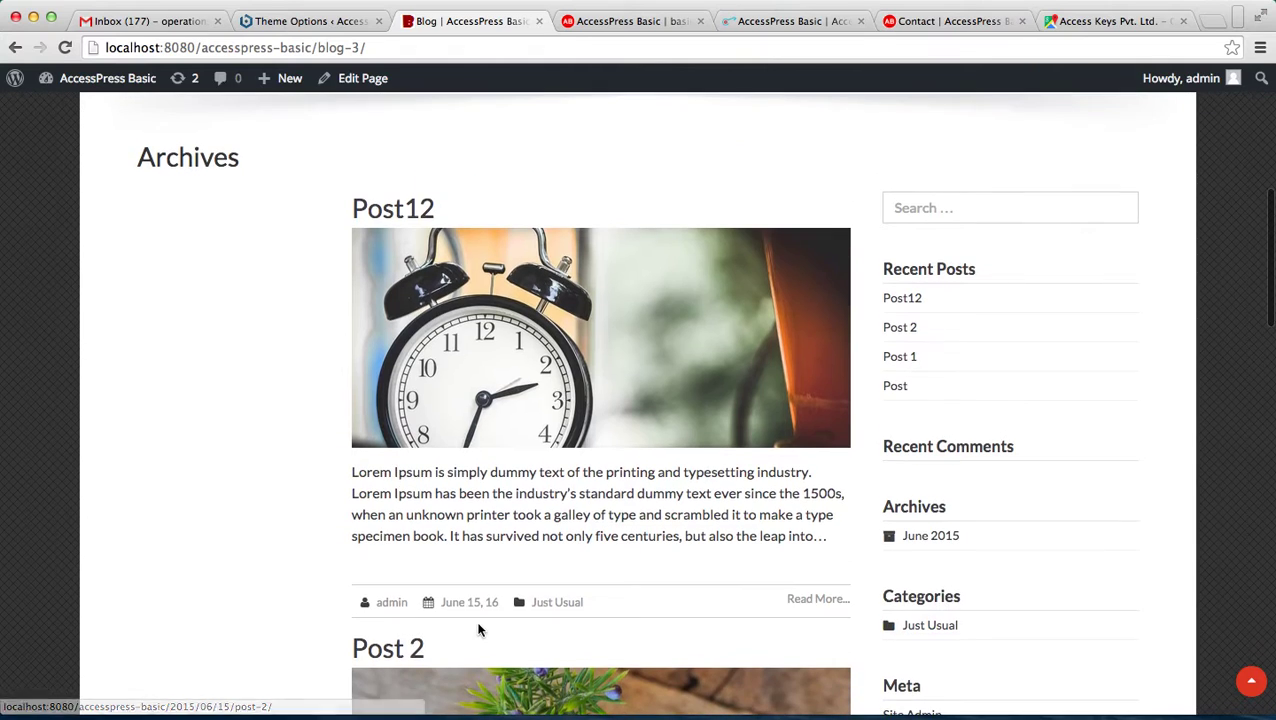
scroll(597, 410, "down", 15)
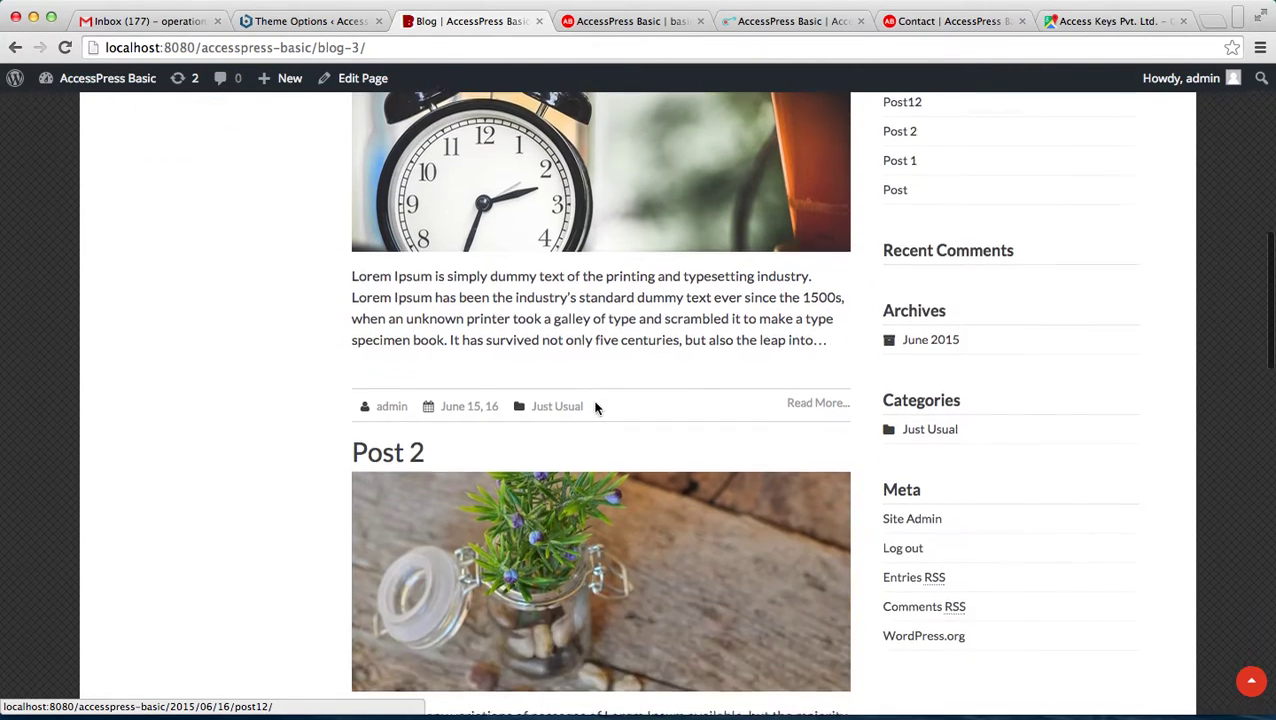
scroll(597, 410, "up", 15)
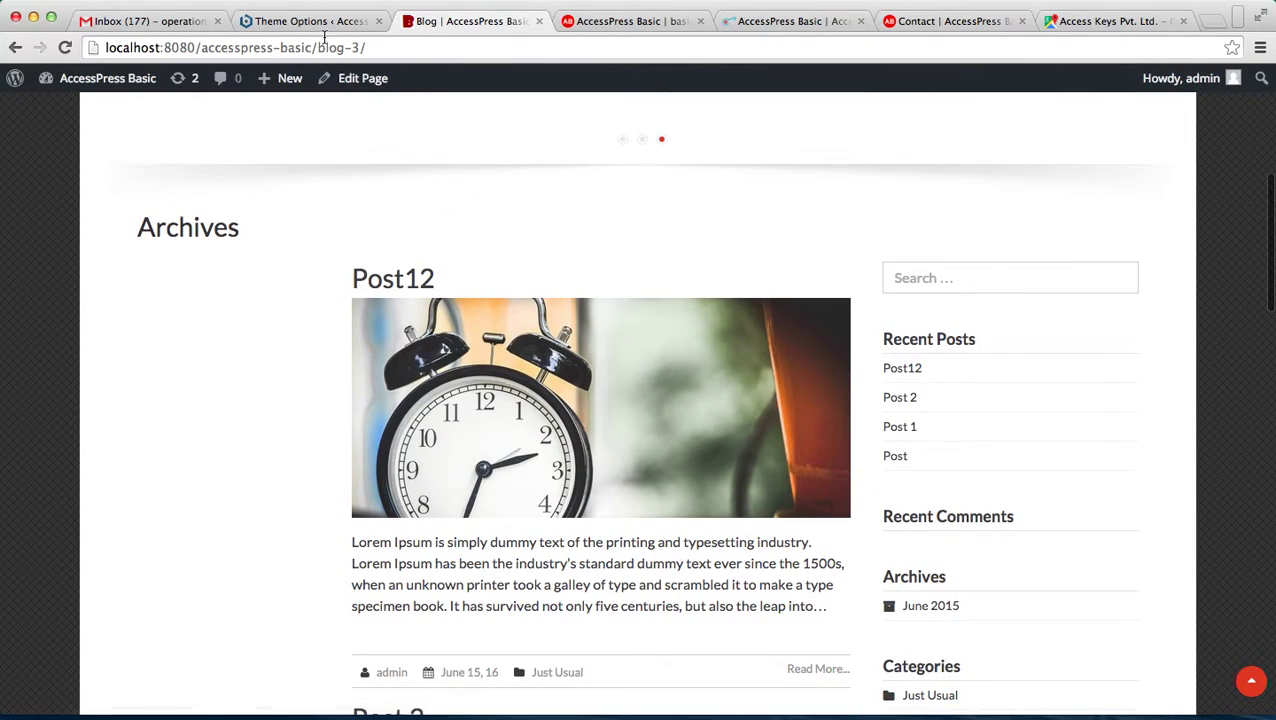
Step: Set Blog Posts Display Layout to Blog Image Alternate Medium and save the theme options
left_click(308, 21)
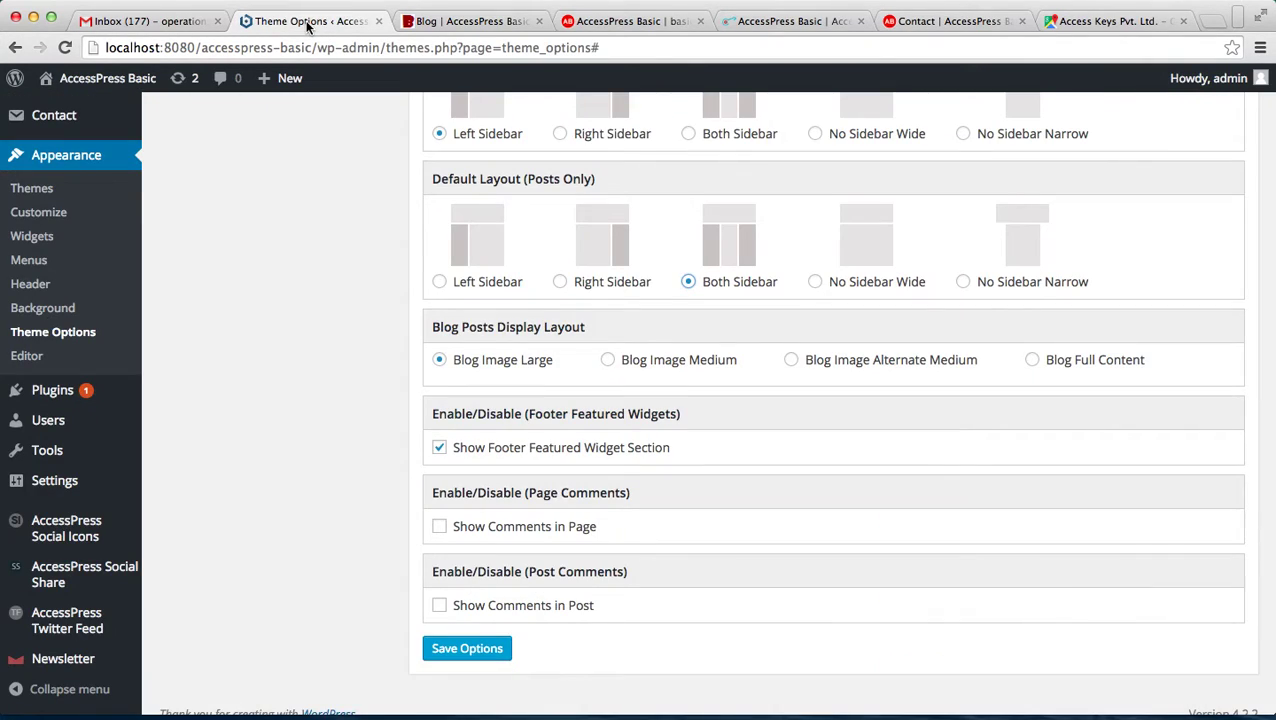
left_click(791, 361)
scroll(791, 362, "down", 1)
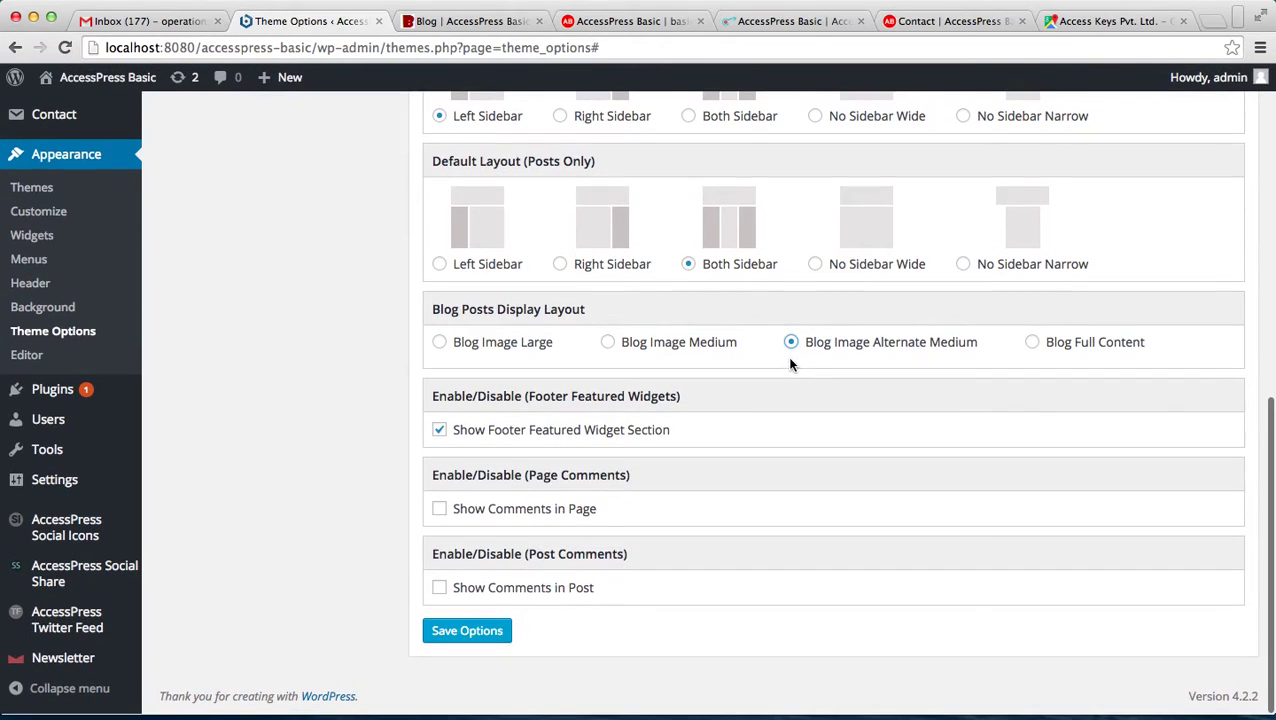
left_click(467, 632)
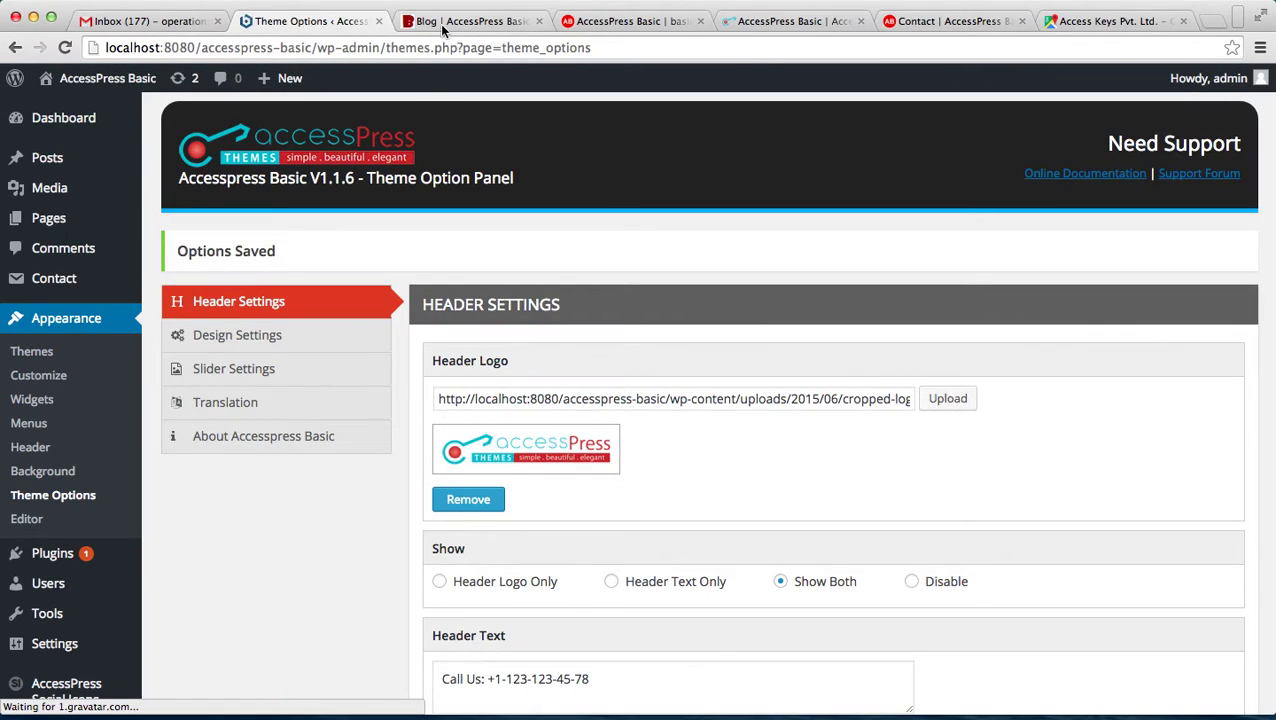
Step: Reload the Blog page to check posts now show smaller alternating side images
left_click(461, 24)
left_click(437, 47)
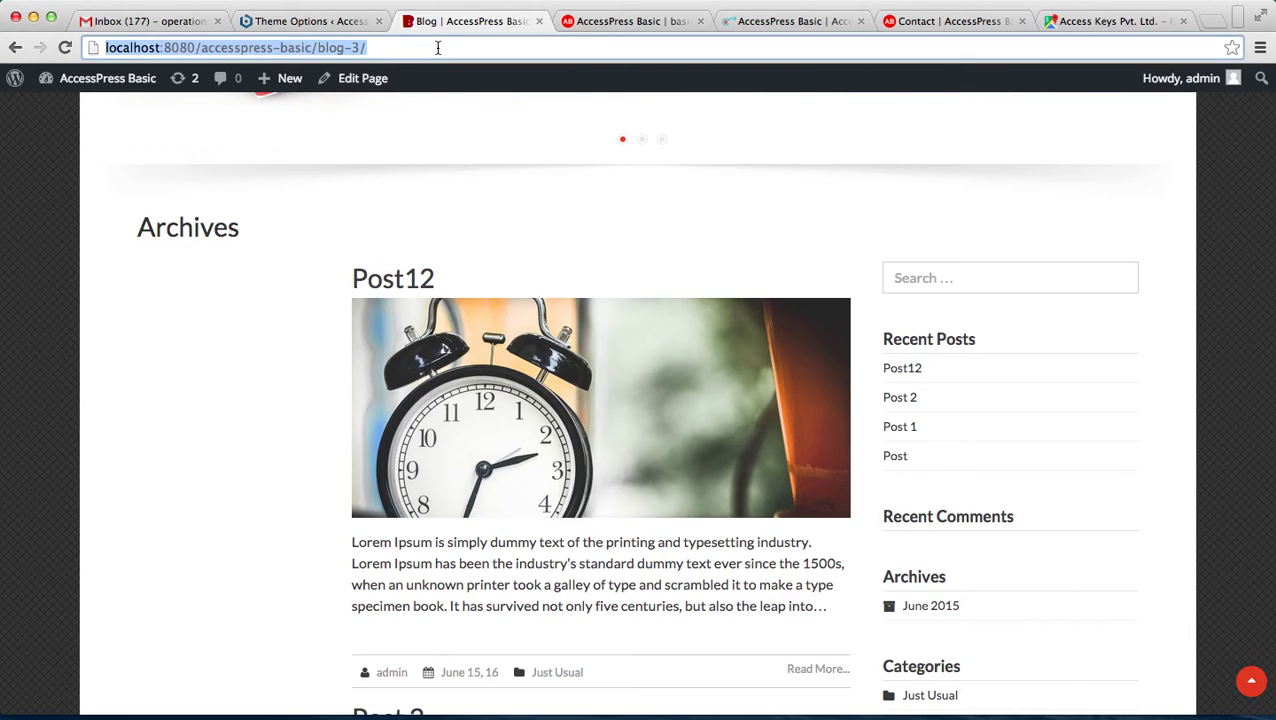
key("Return")
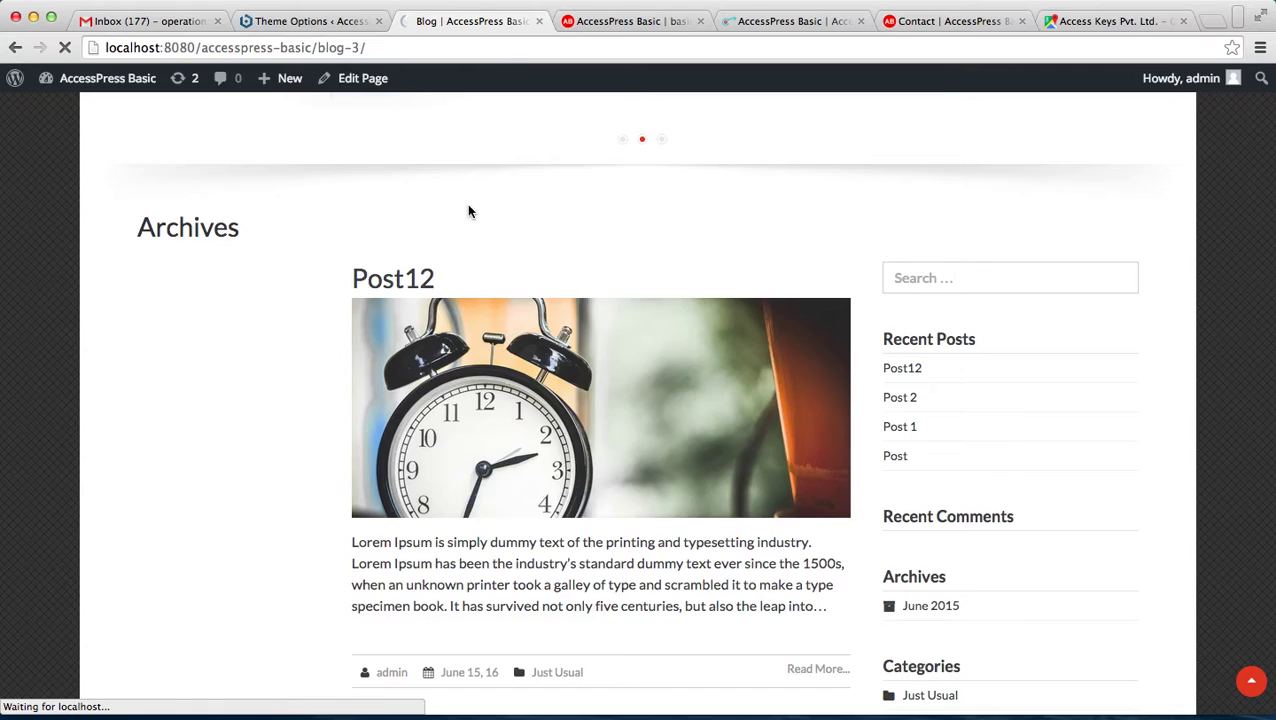
scroll(514, 448, "down", 7)
scroll(514, 448, "down", 2)
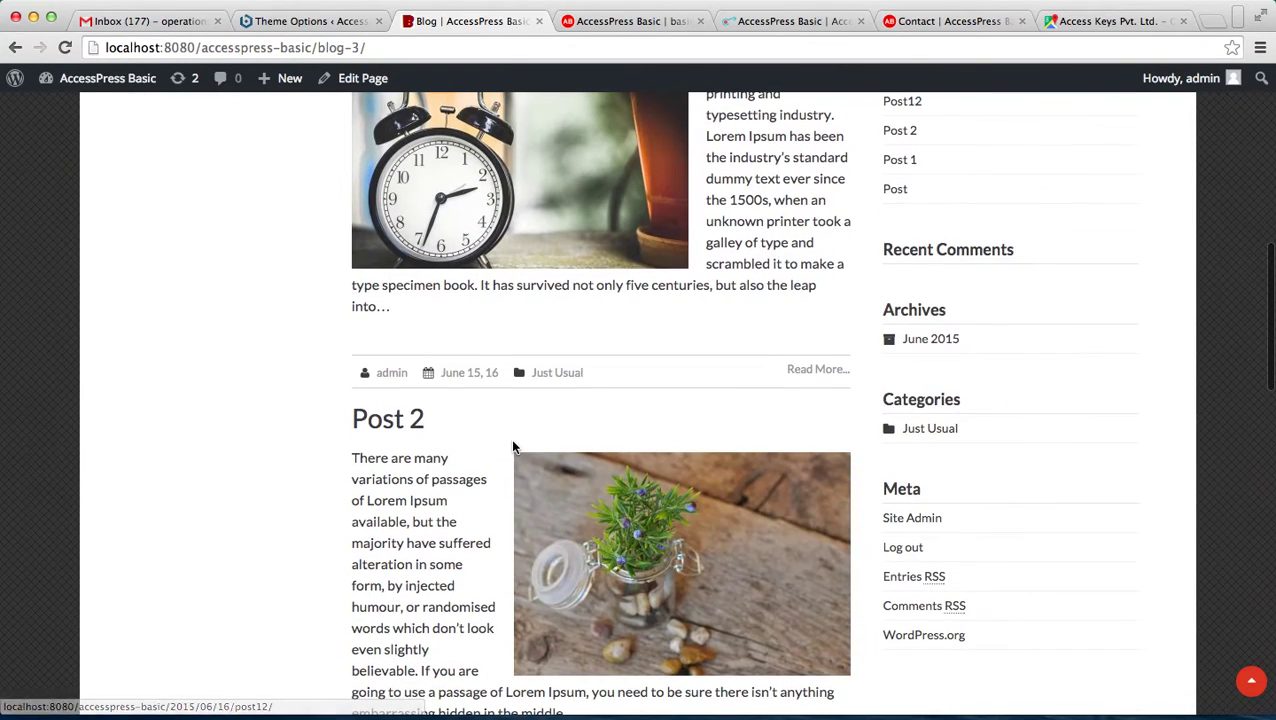
scroll(628, 443, "down", 3)
scroll(628, 443, "down", 8)
scroll(628, 443, "up", 15)
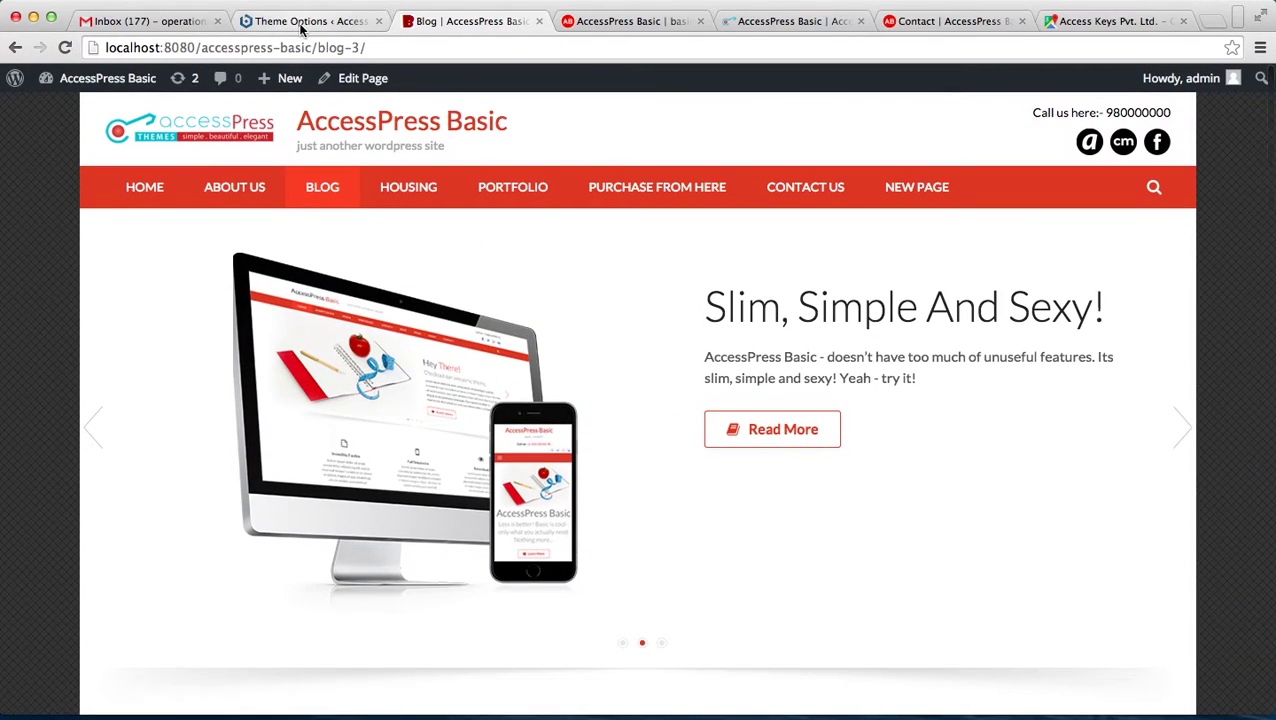
Step: Save the theme options again with Blog Image Alternate Medium and review Design Settings once more
left_click(330, 18)
scroll(478, 330, "down", 5)
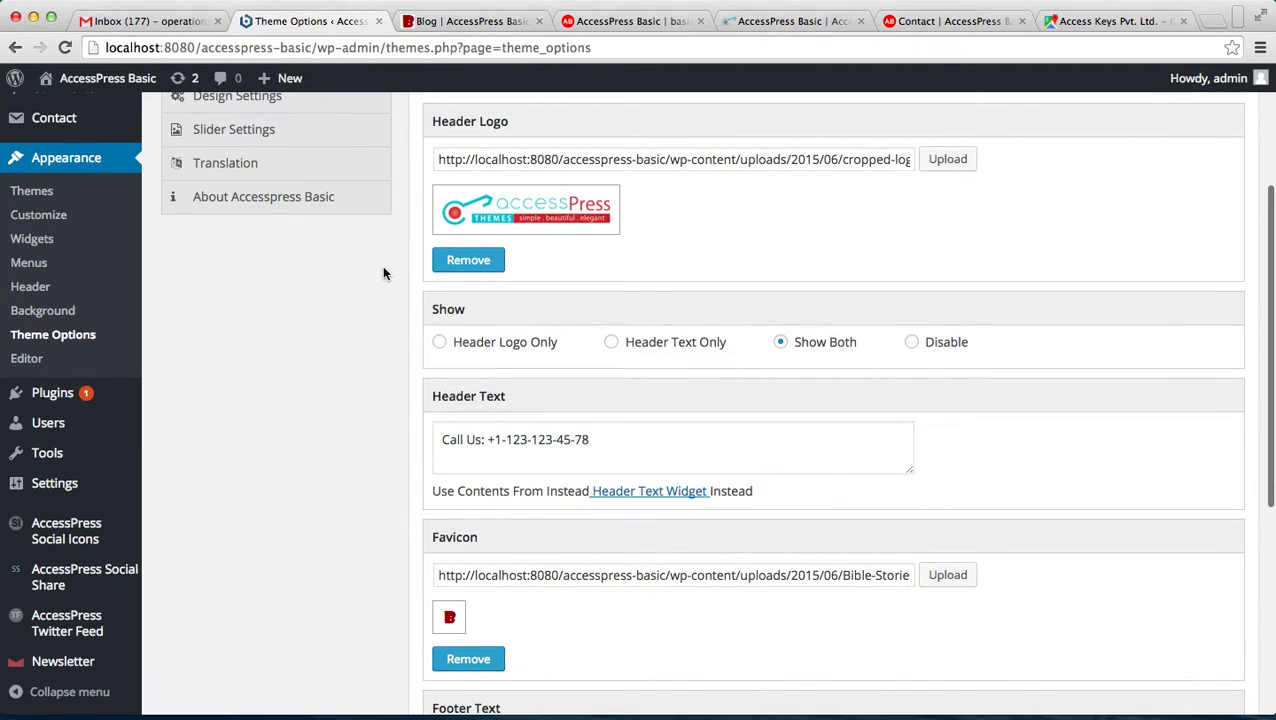
scroll(382, 268, "up", 5)
left_click(285, 334)
scroll(518, 400, "down", 10)
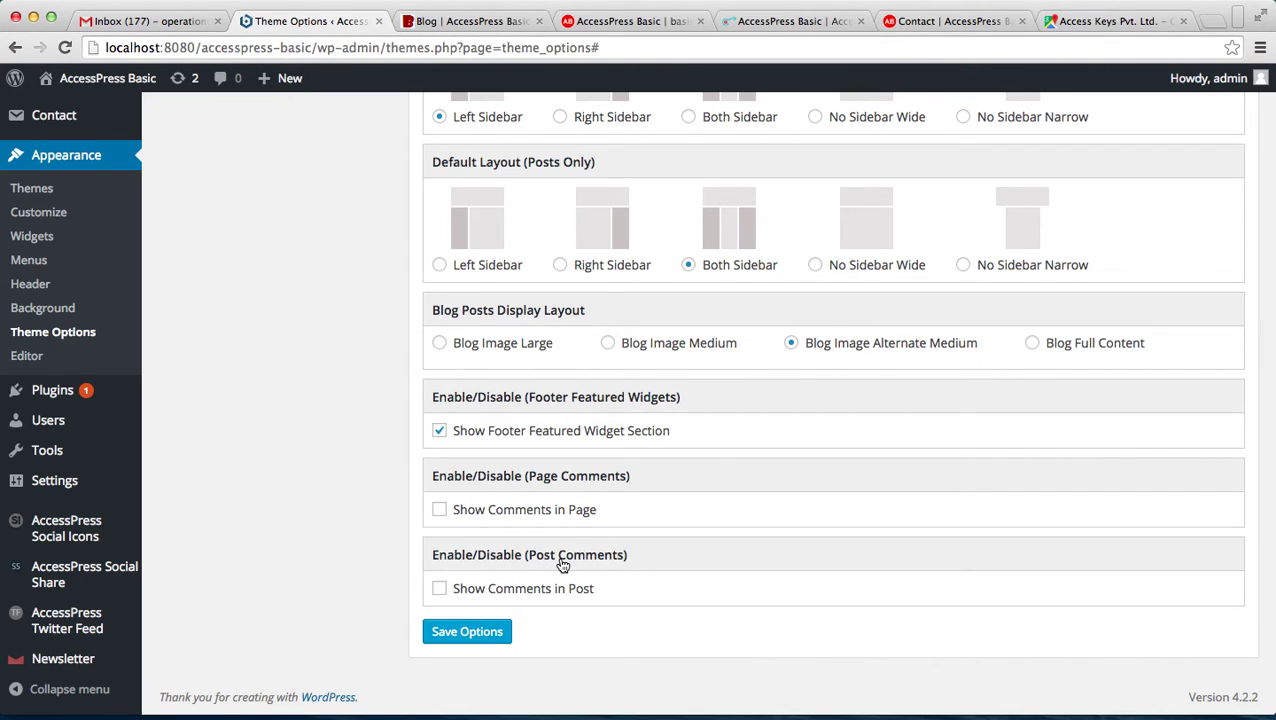
left_click(469, 636)
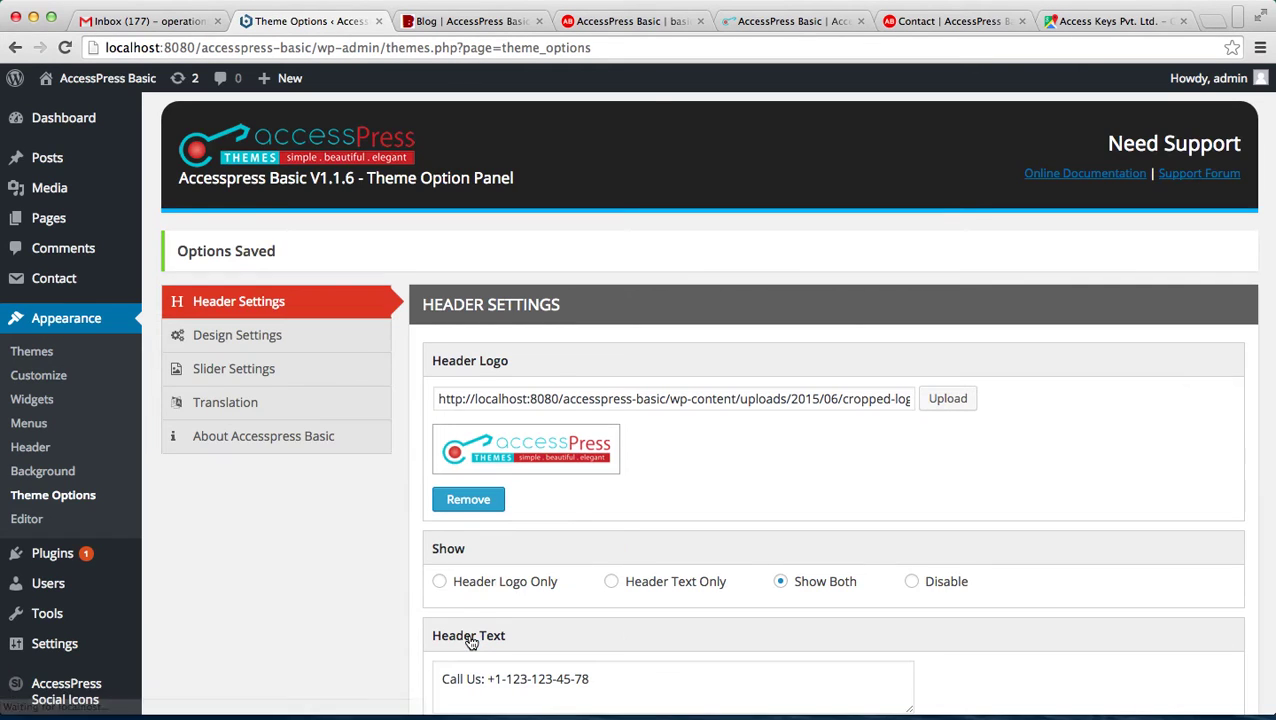
left_click(276, 336)
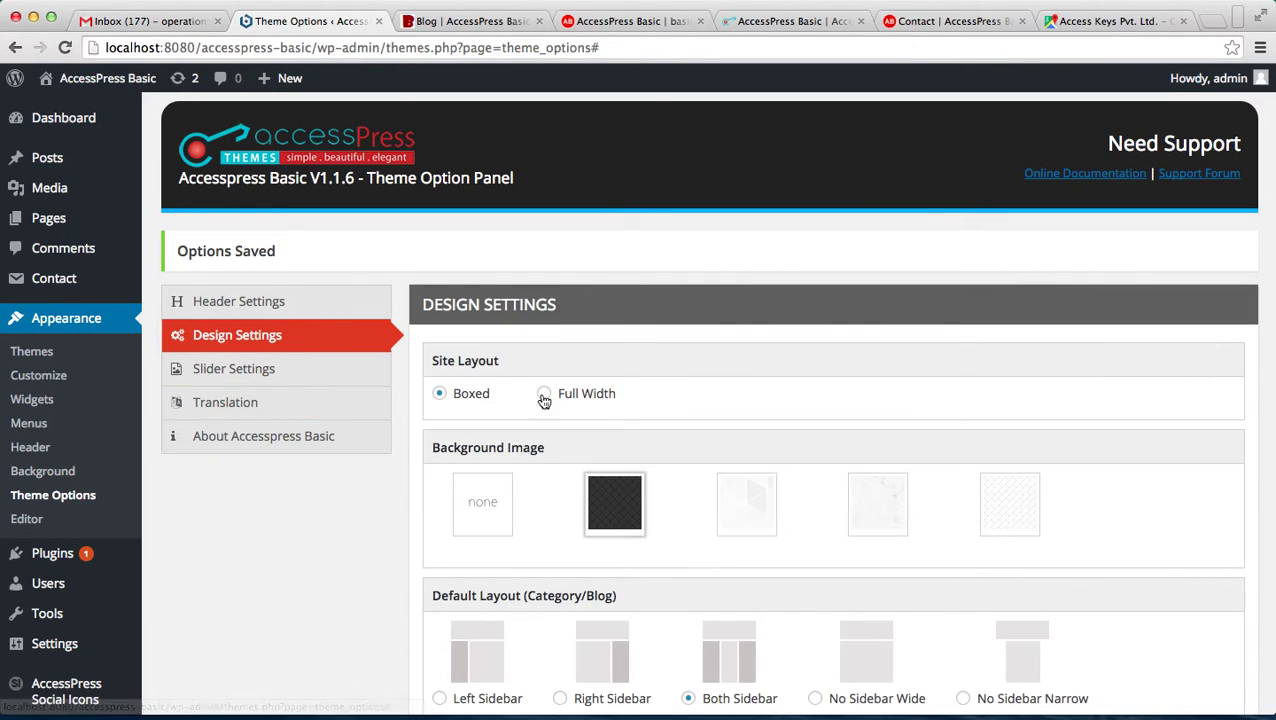
scroll(652, 448, "down", 10)
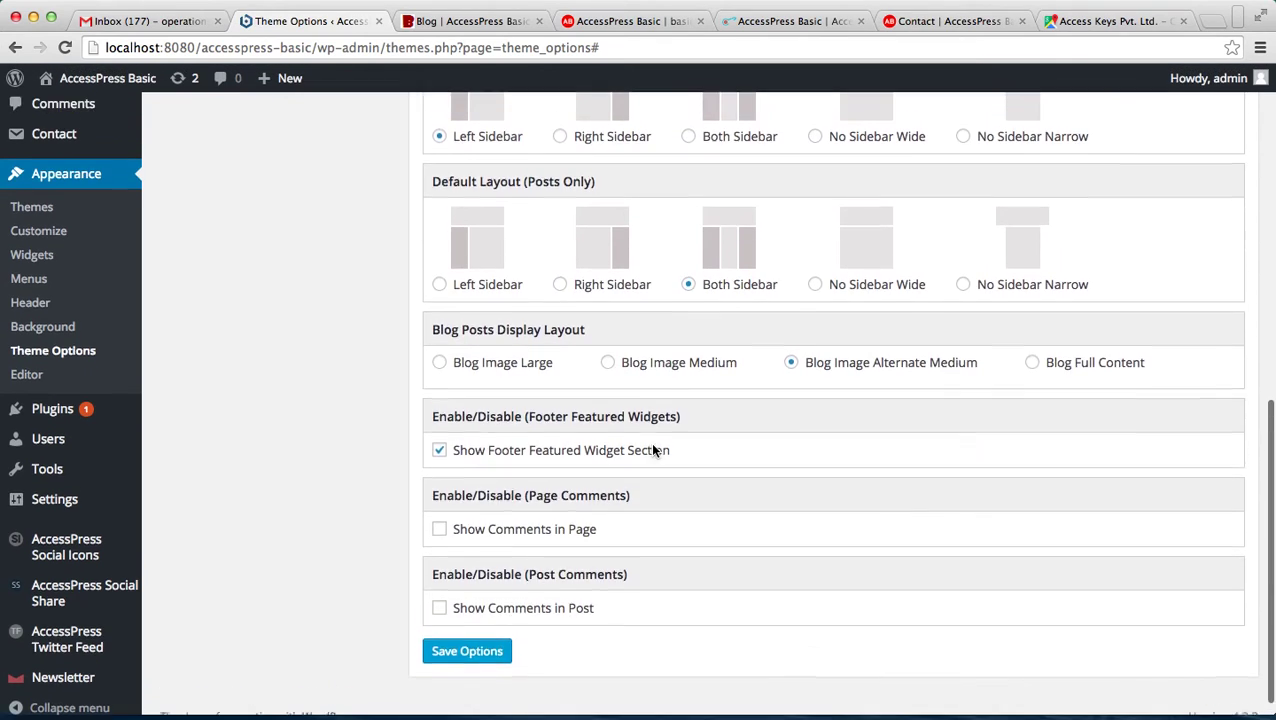
scroll(652, 450, "up", 8)
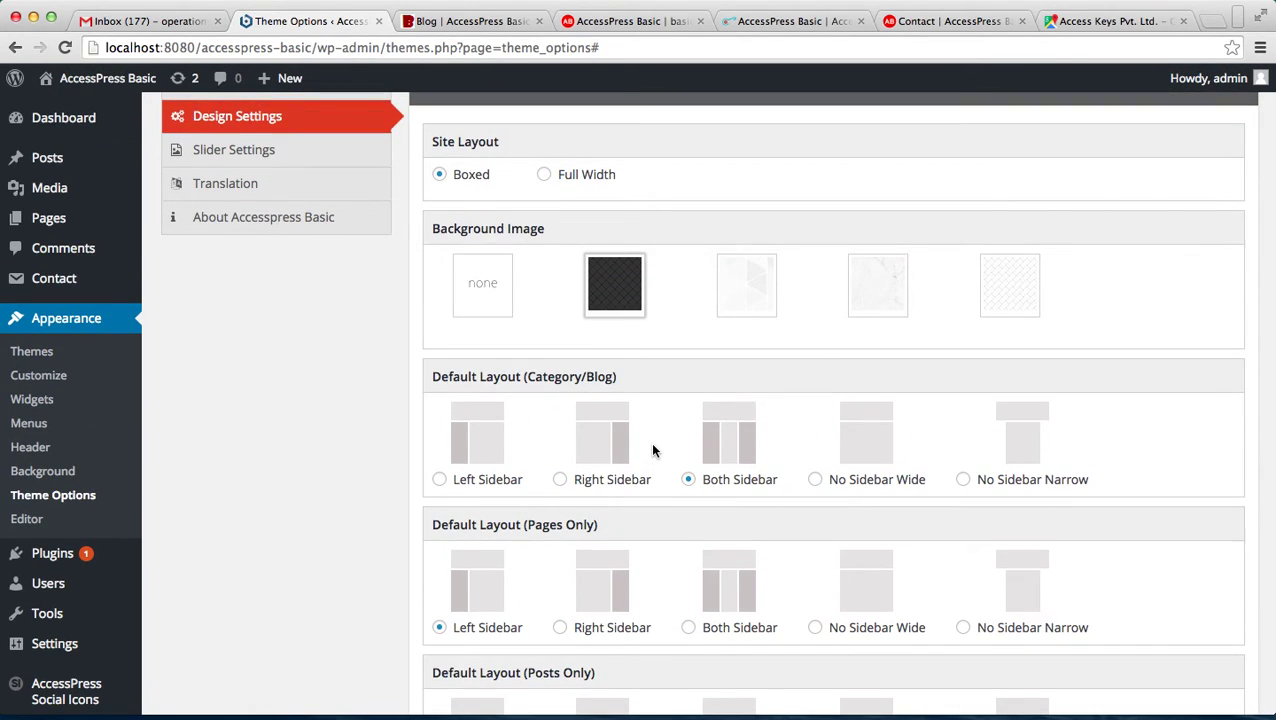